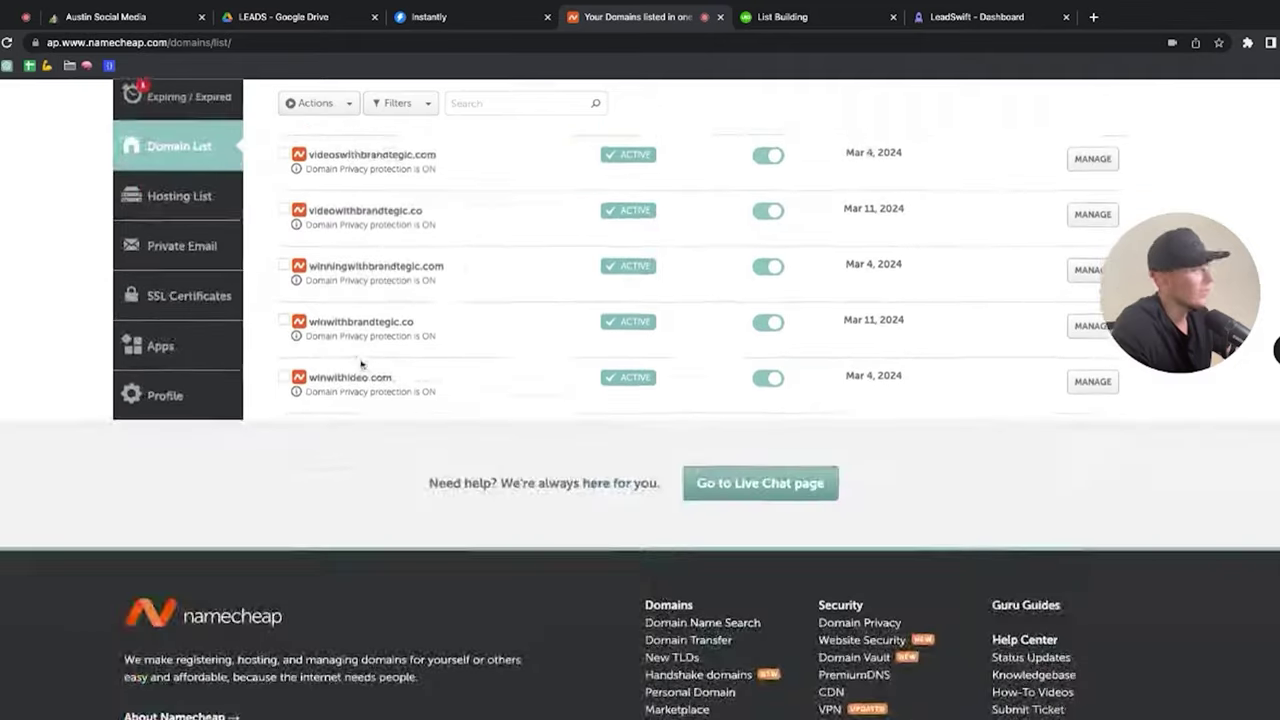
Step: Add contentwithbrandtegic.com to the cart and search for brandtegicsocial.co
left_click(493, 137)
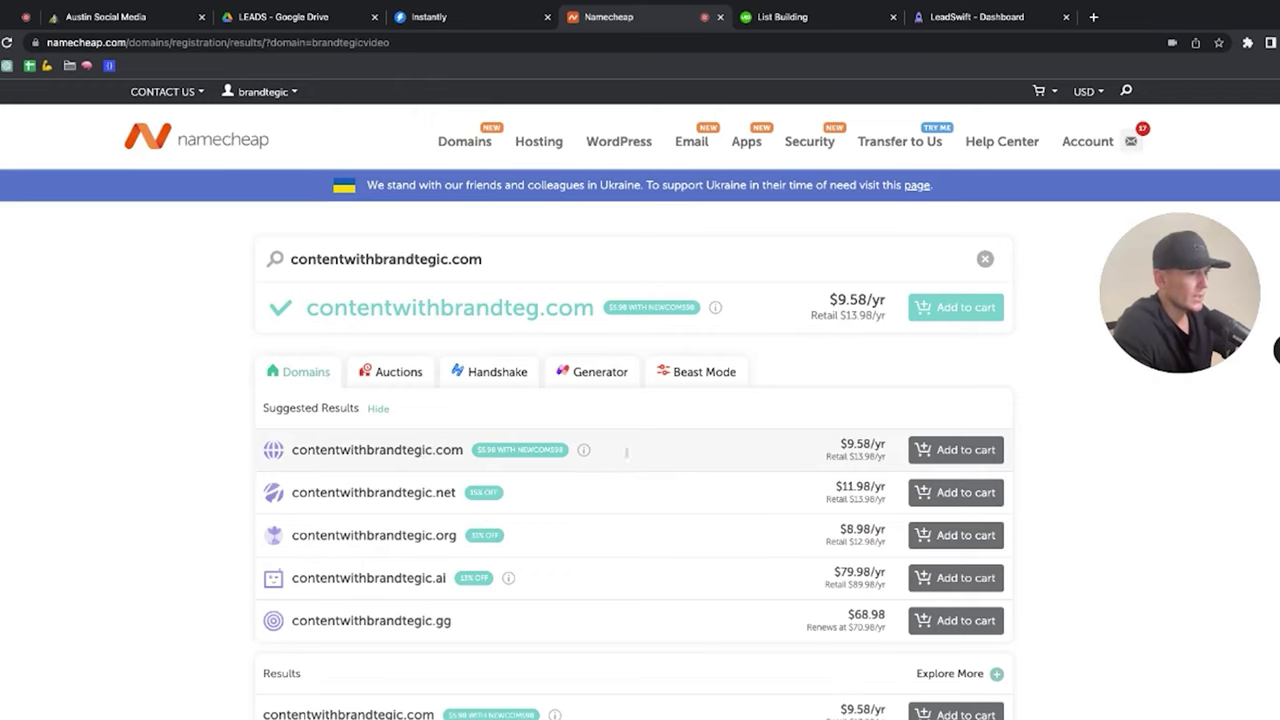
left_click(943, 452)
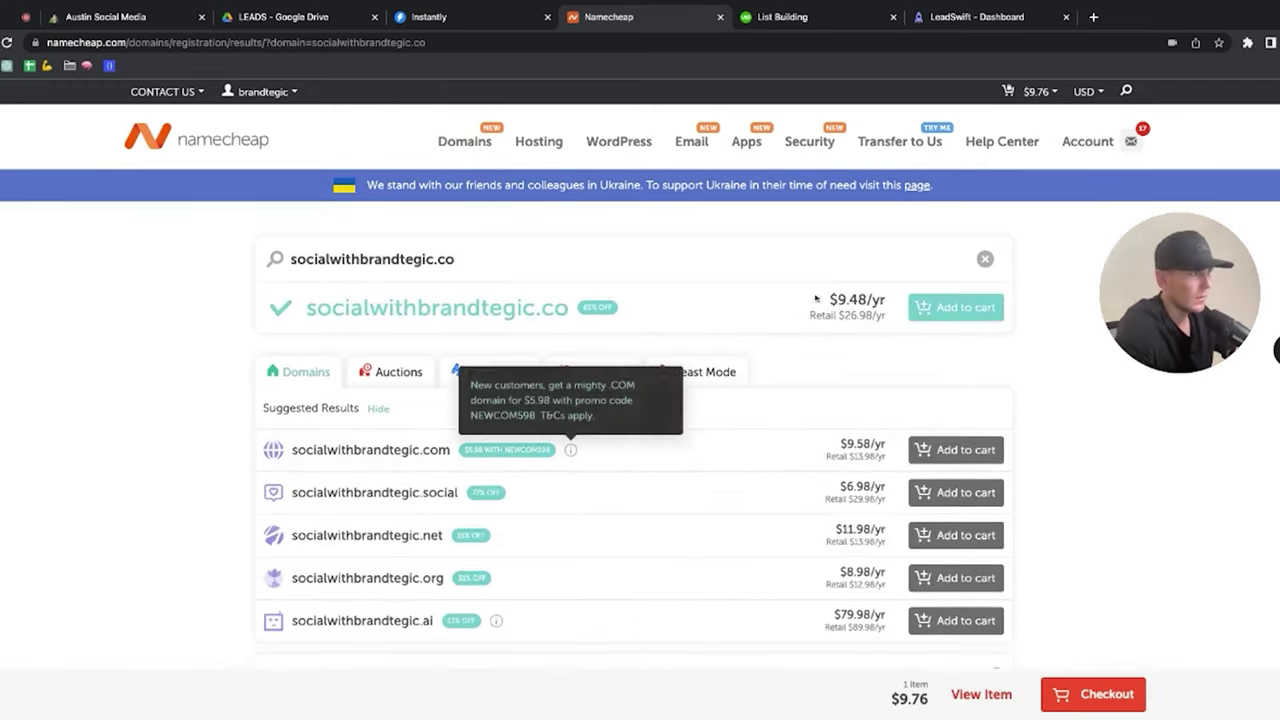
mouse_move(464, 145)
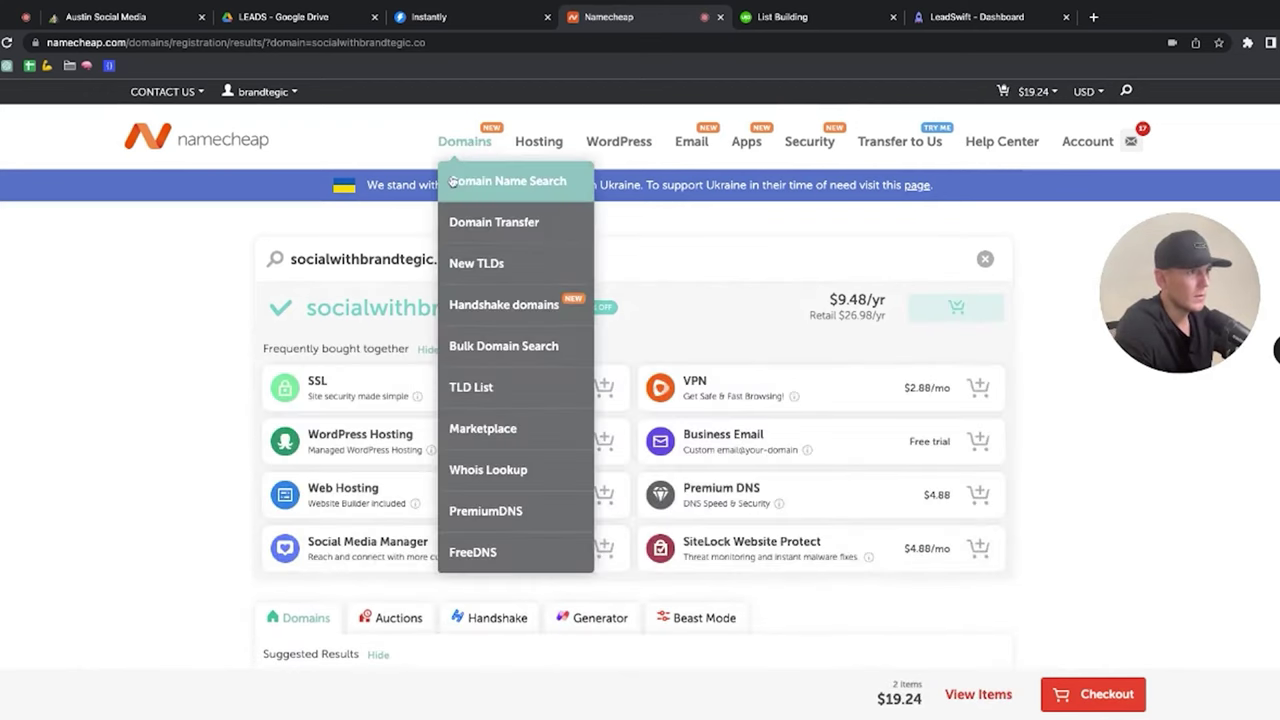
left_click(505, 181)
scroll(1276, 345, "down", 2)
type("bran")
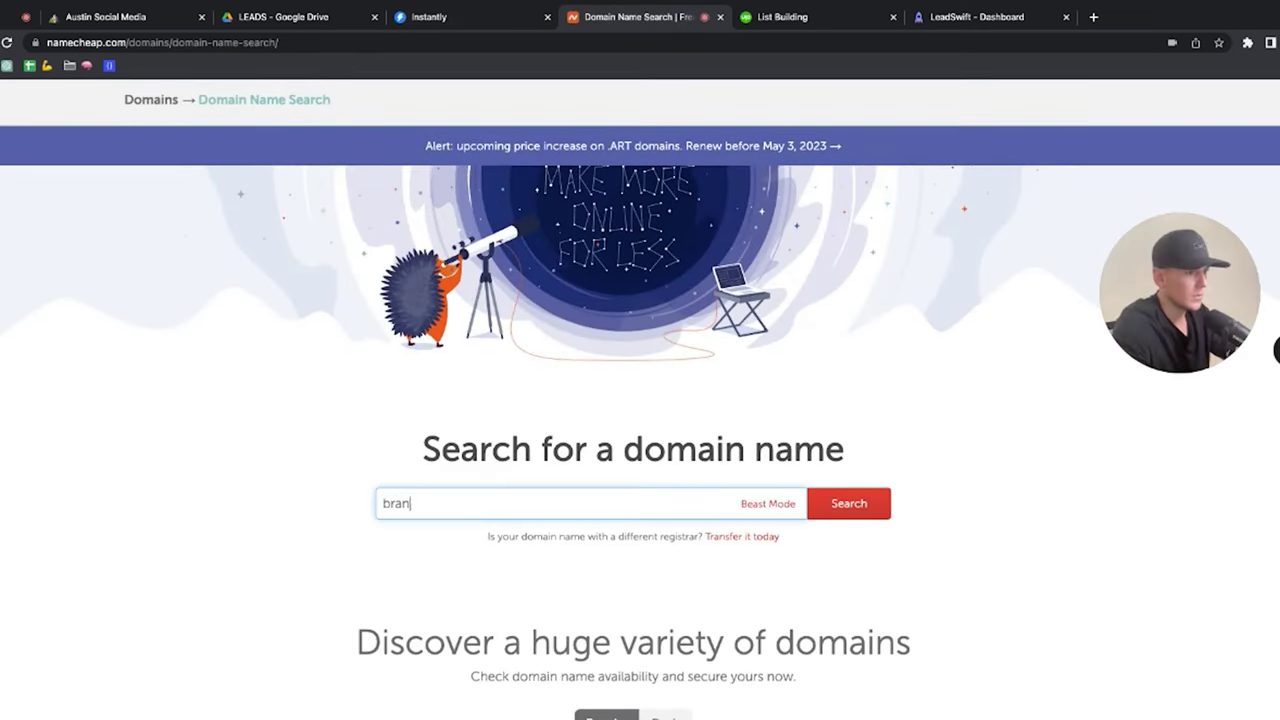
type("dtegicsocial.co")
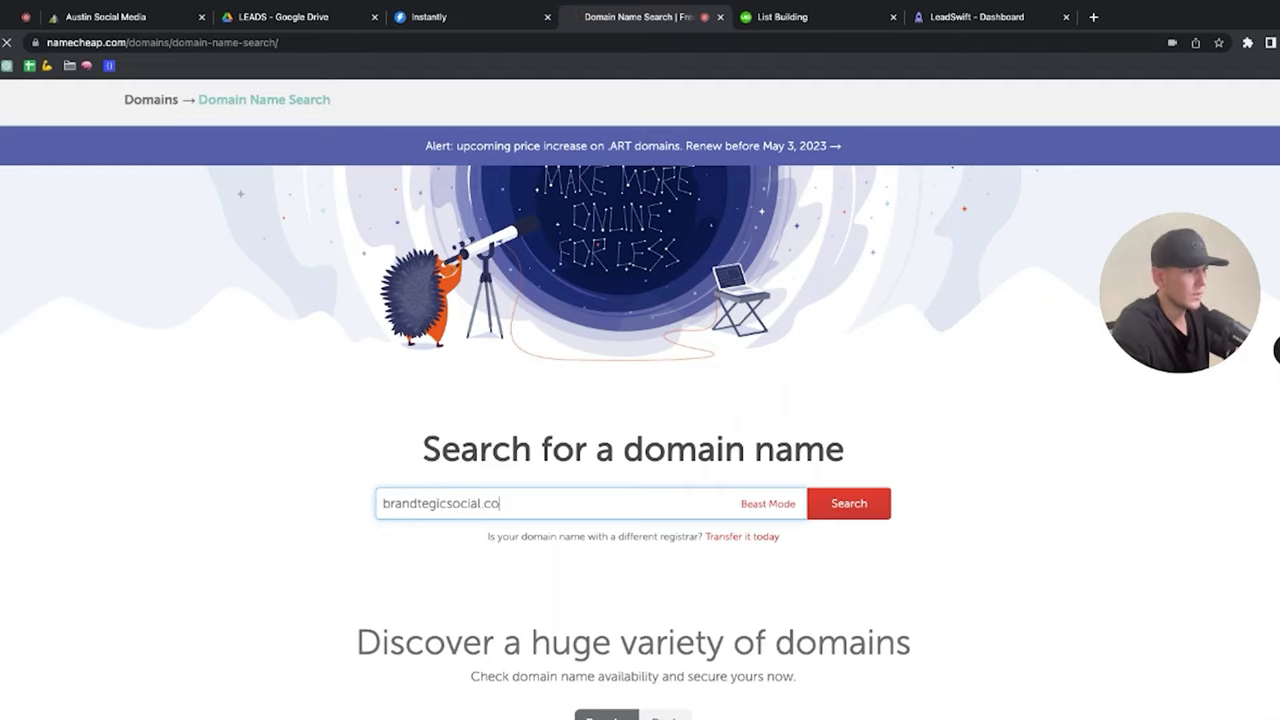
key("Return")
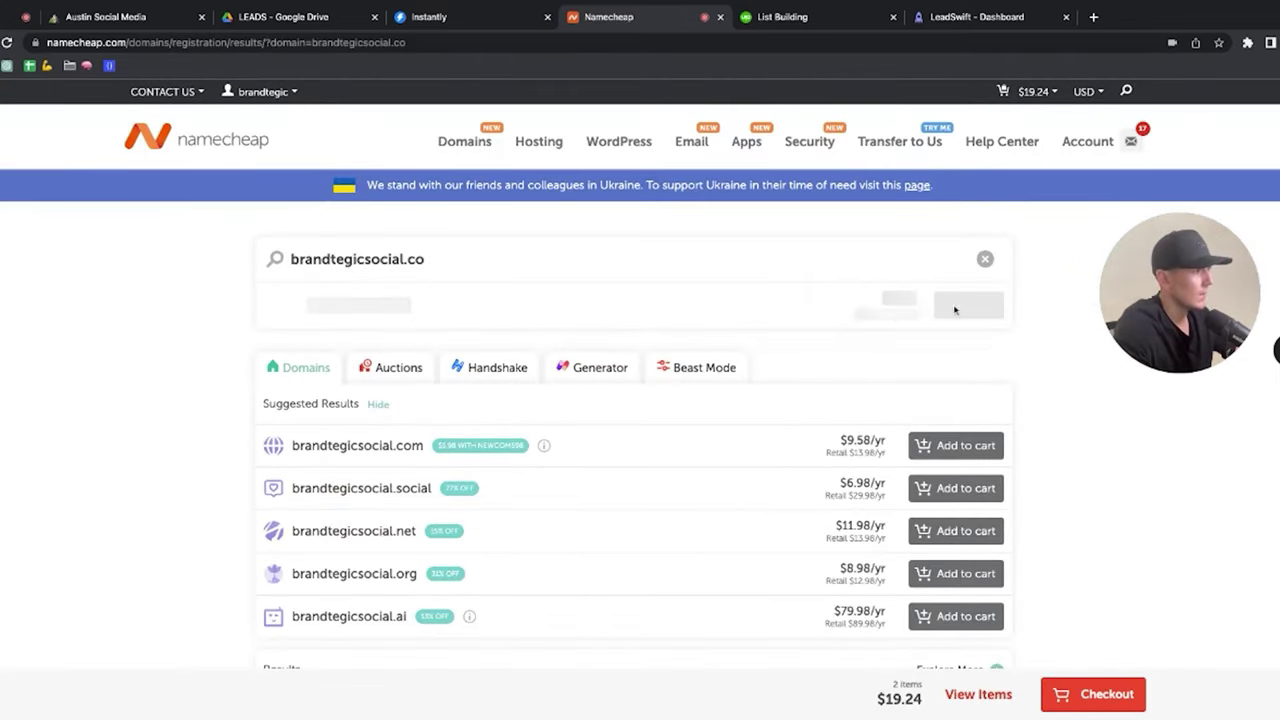
Step: Add brandtegicsocial.com to the cart, then check out and pay the $29.00 order
scroll(983, 414, "down", 1)
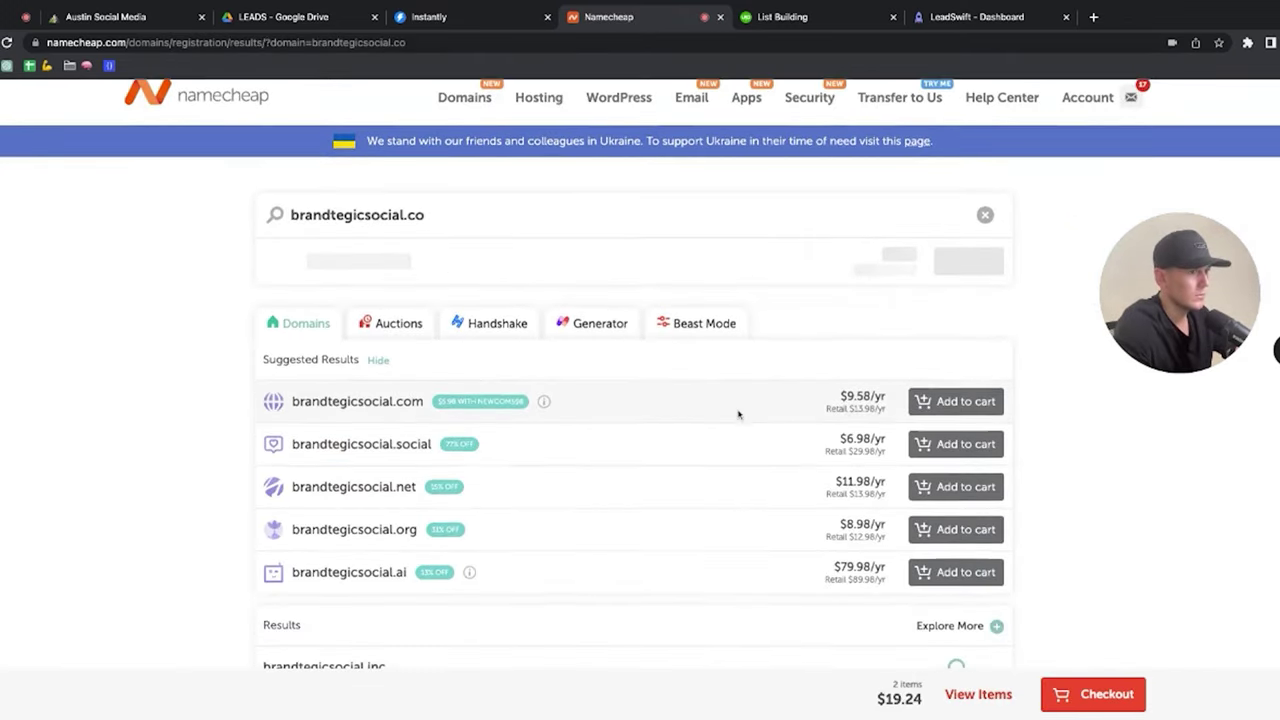
left_click(928, 425)
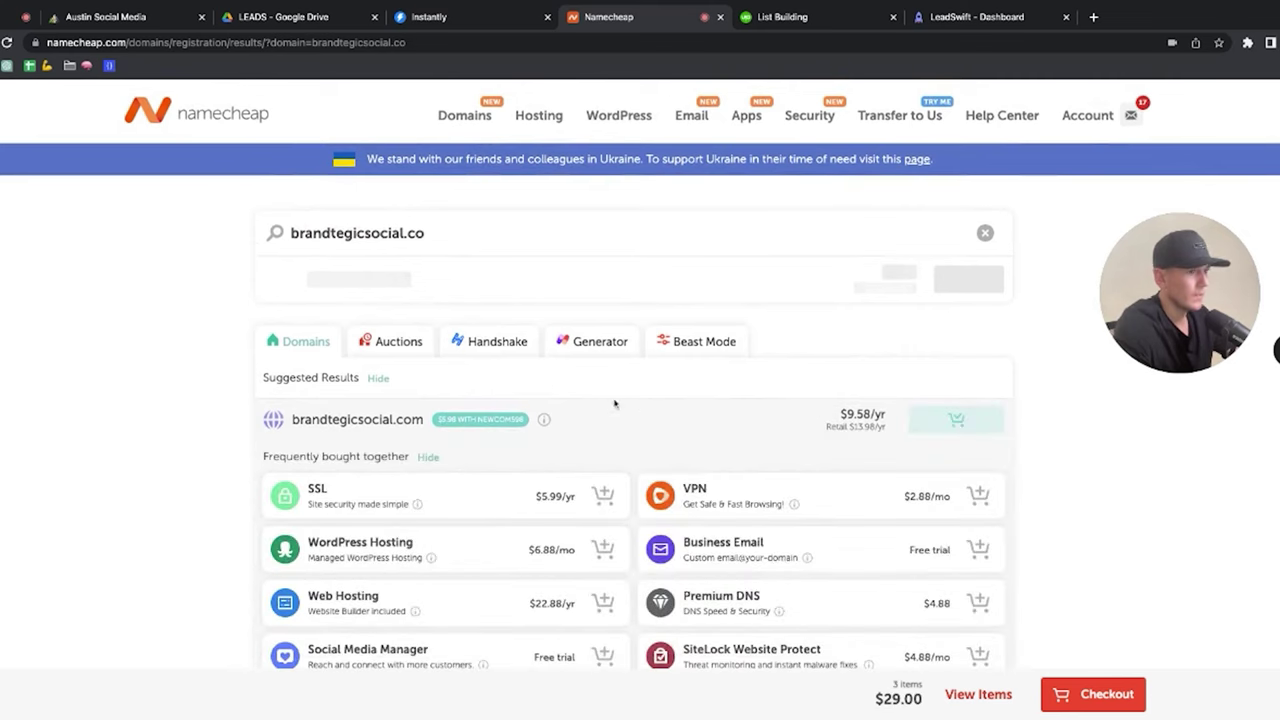
scroll(750, 250, "up", 1)
mouse_move(1087, 88)
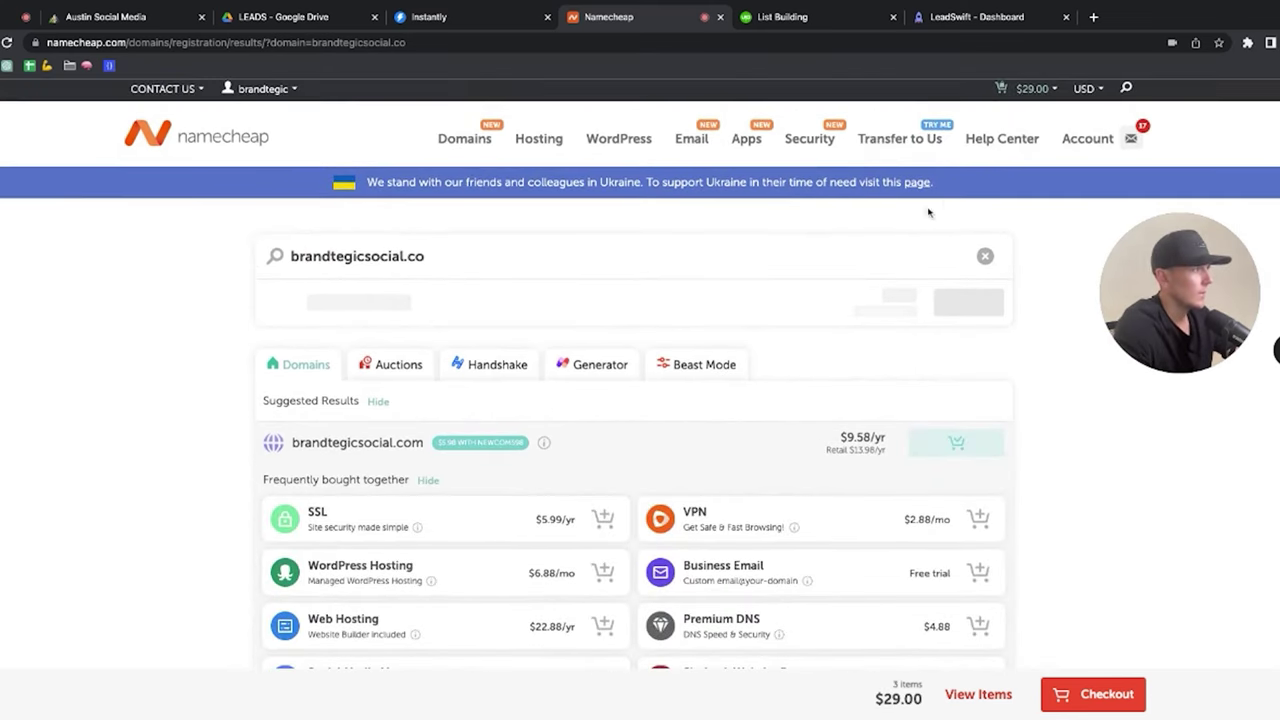
left_click(1003, 88)
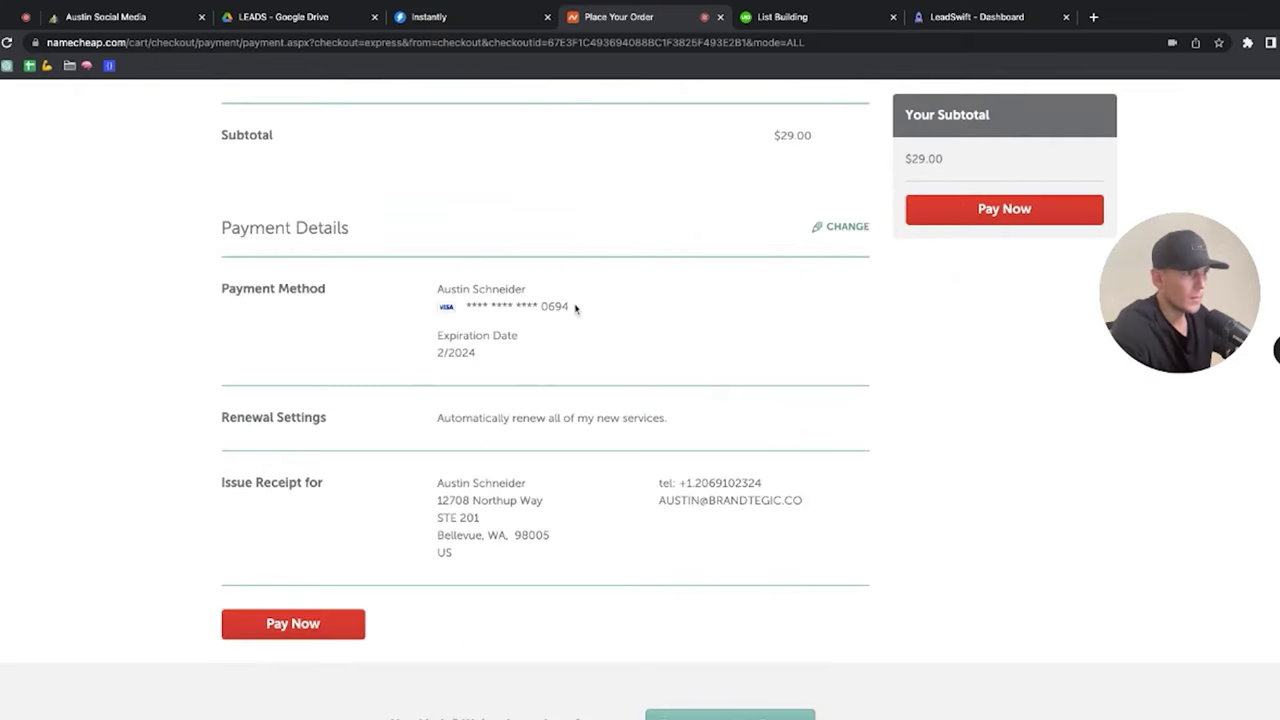
left_click(293, 623)
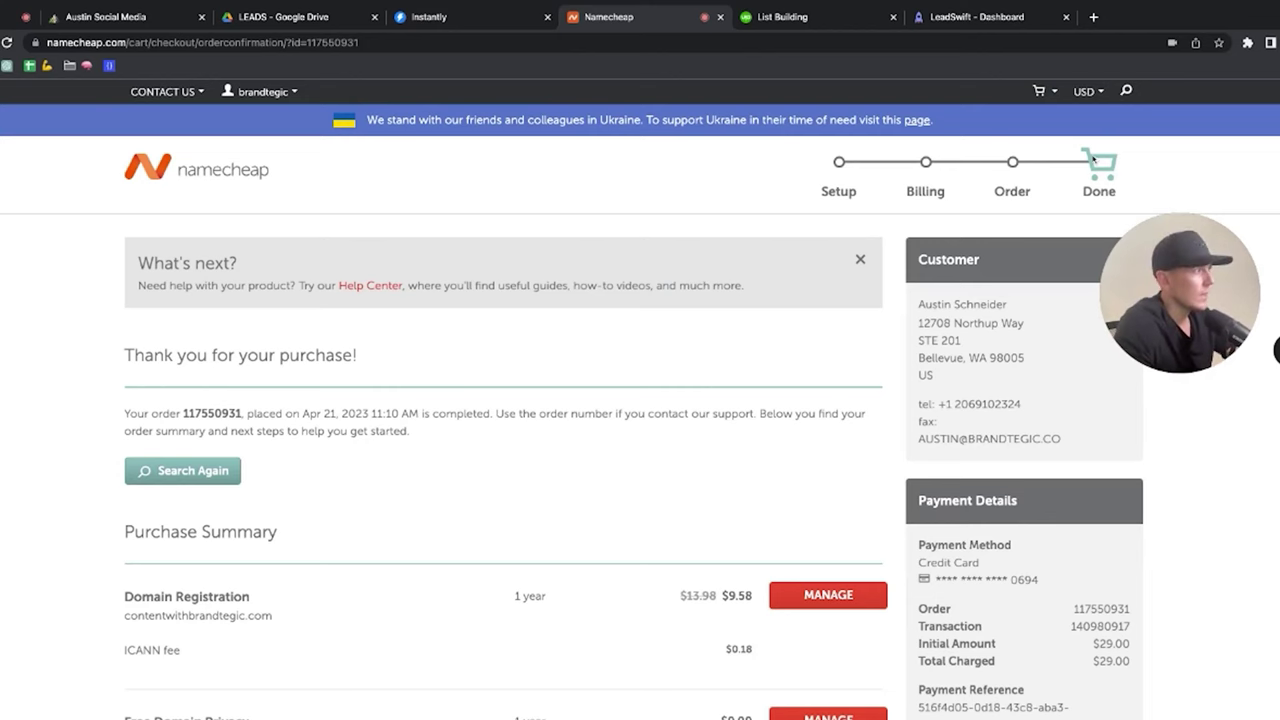
Step: Choose the Pro Email plan from Namecheap's business email offerings
mouse_move(1106, 100)
mouse_move(265, 100)
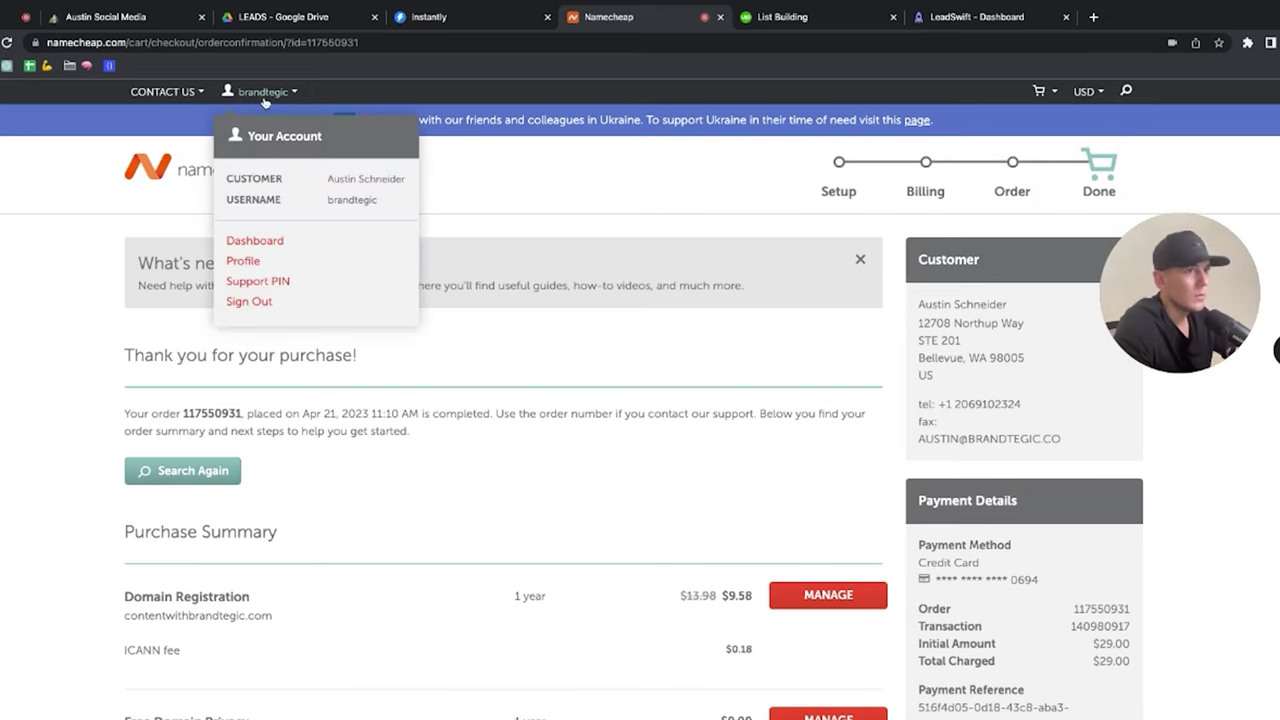
scroll(428, 206, "down", 5)
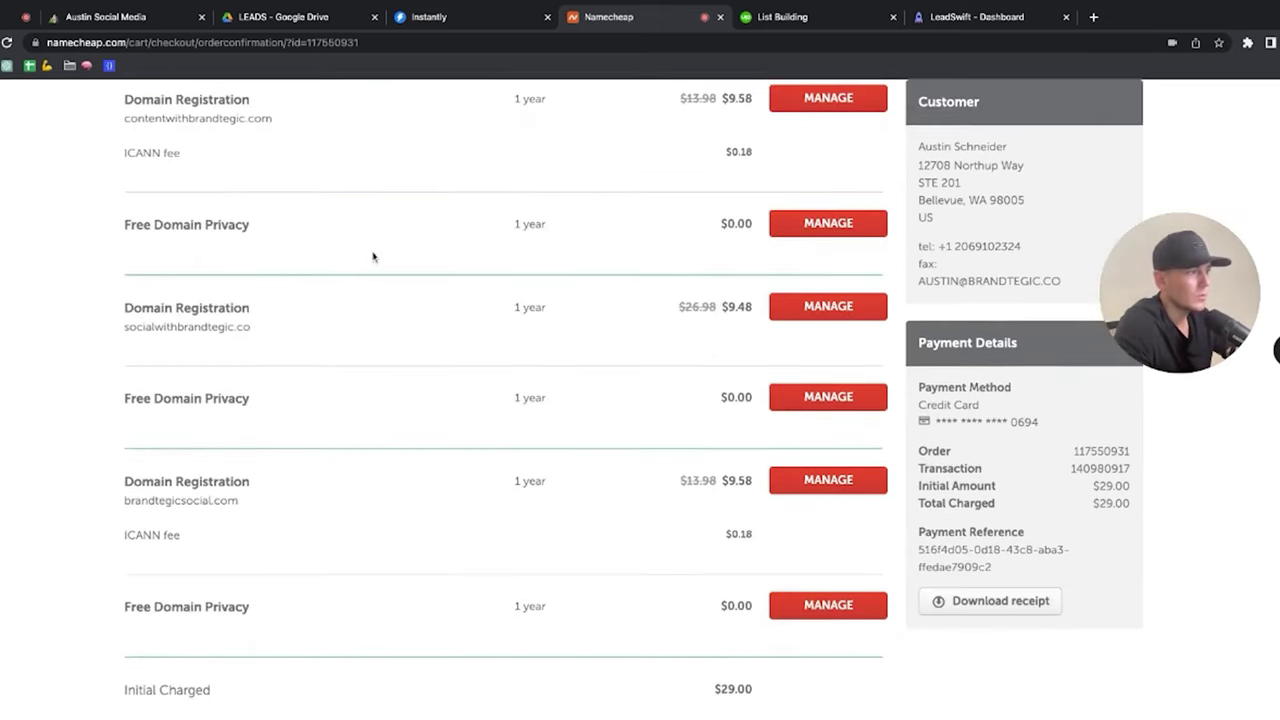
scroll(416, 258, "down", 7)
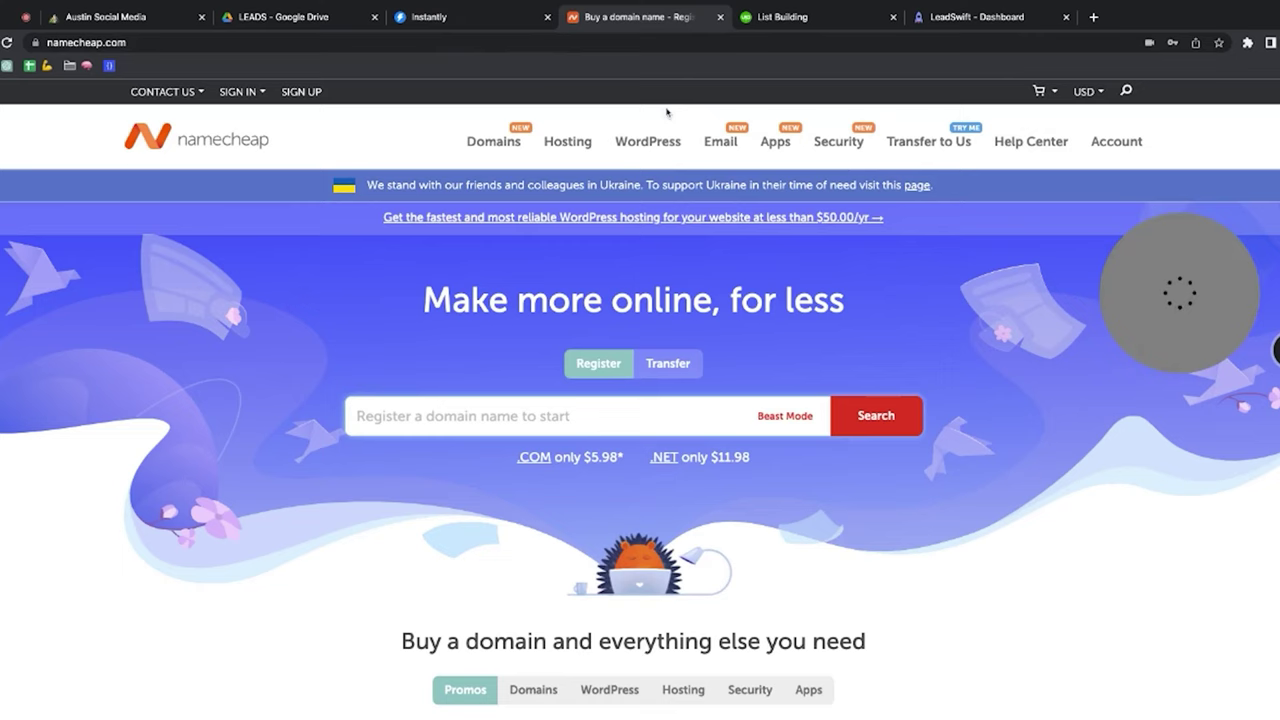
mouse_move(730, 148)
left_click(752, 181)
left_click(578, 433)
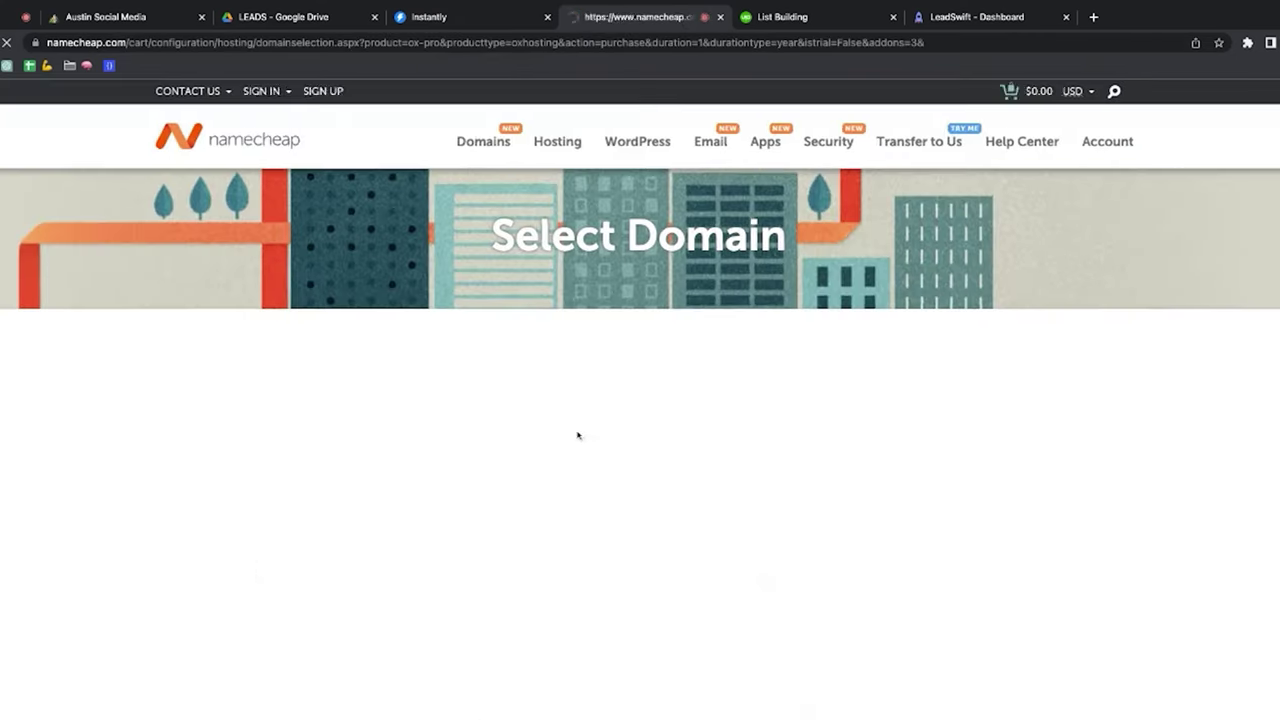
Step: Assign Pro Email to the owned domain brandtegicsocial.com, add it to the cart and confirm the order
scroll(540, 420, "down", 1)
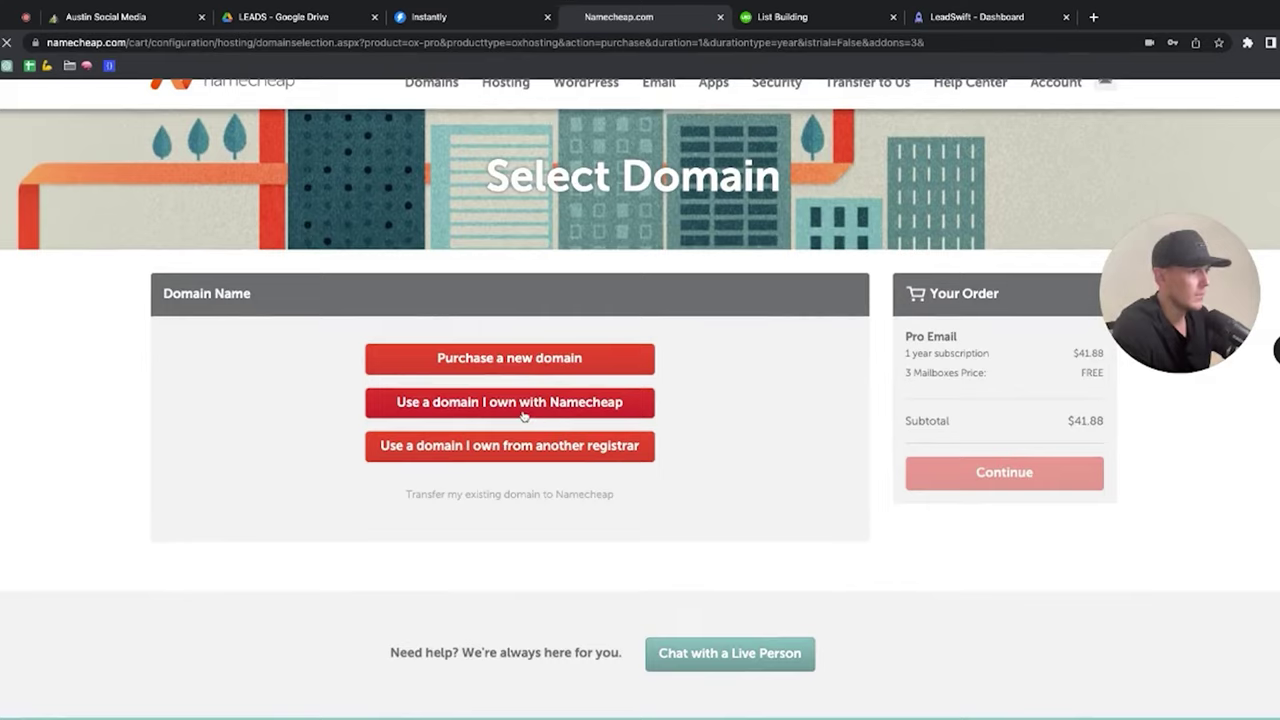
left_click(522, 412)
scroll(520, 420, "down", 3)
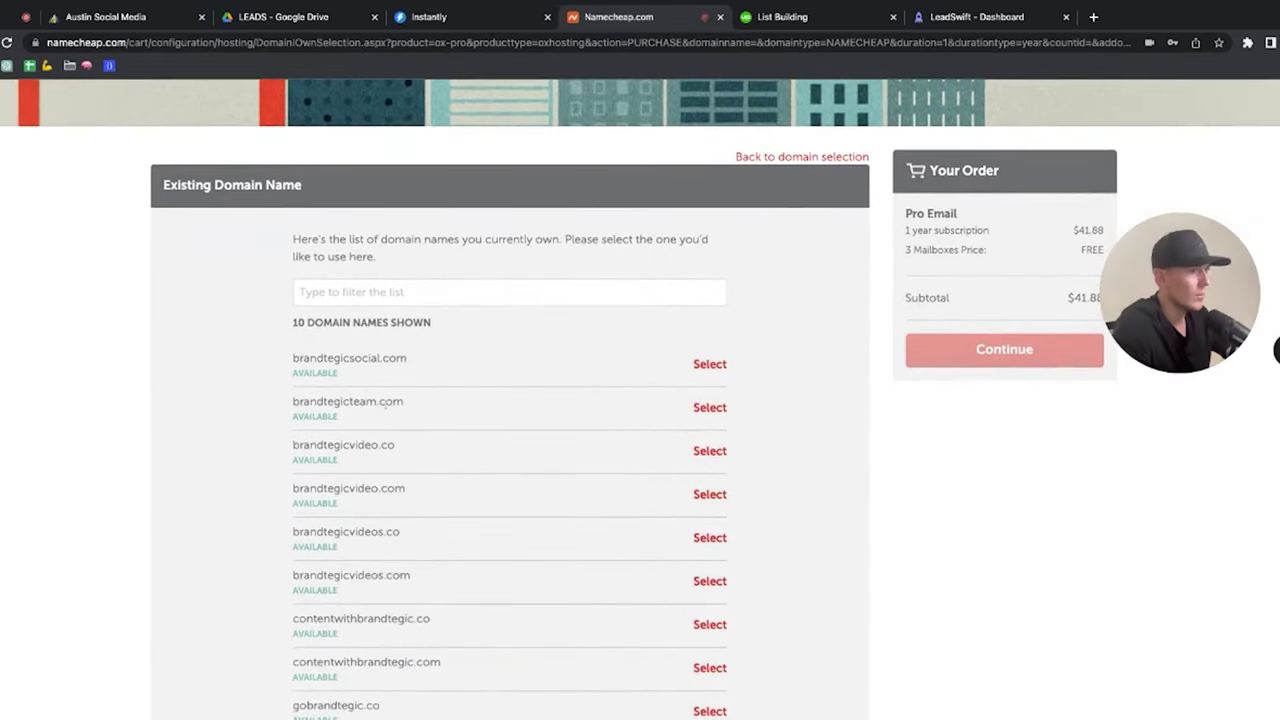
scroll(388, 401, "down", 2)
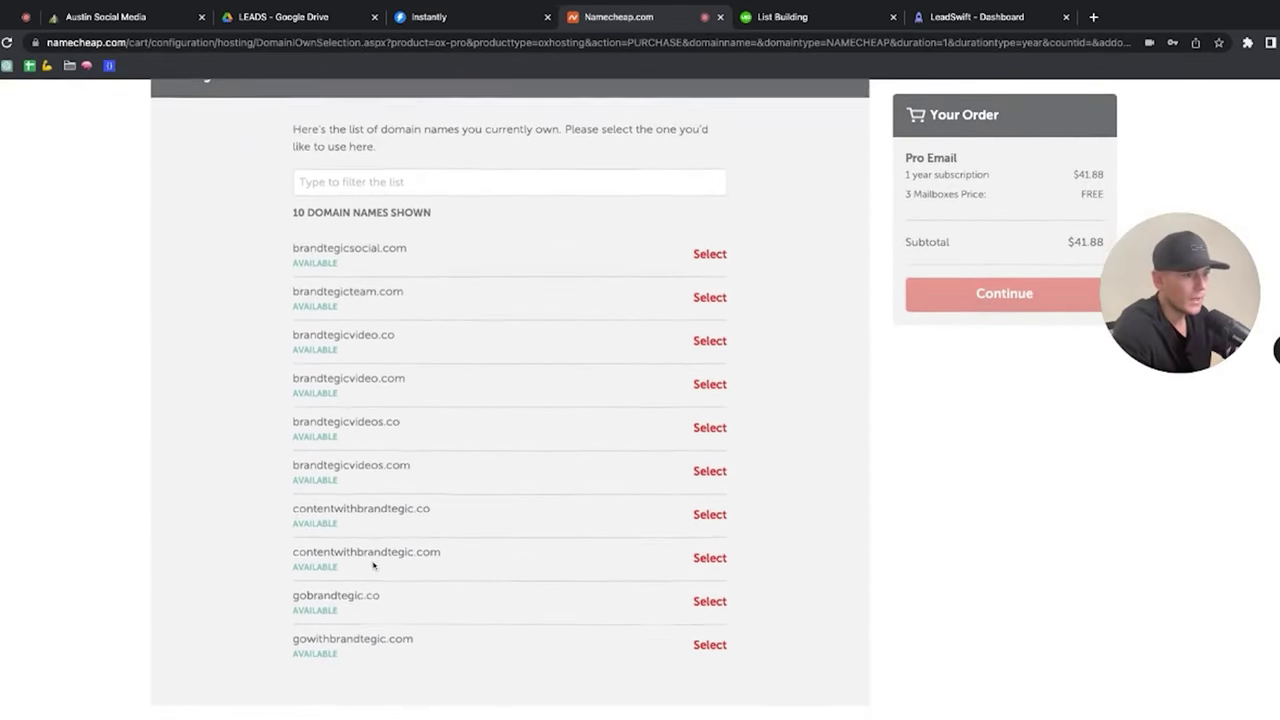
scroll(361, 477, "down", 2)
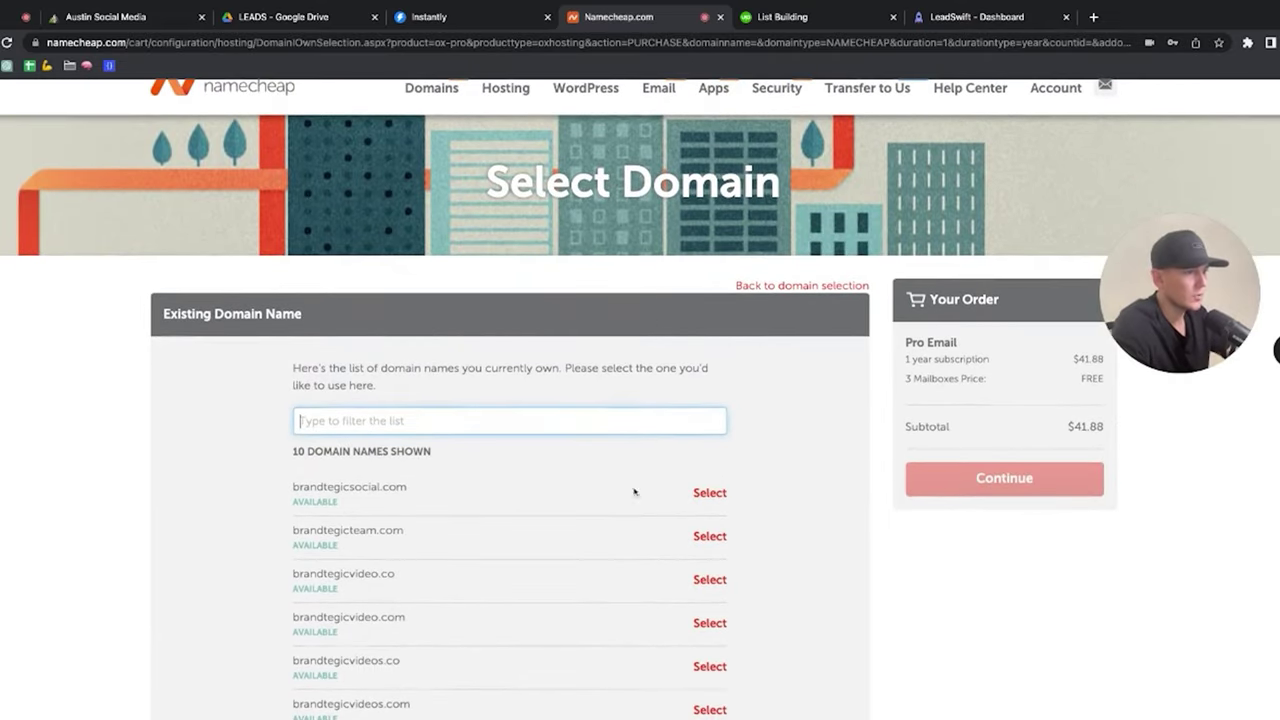
left_click(709, 492)
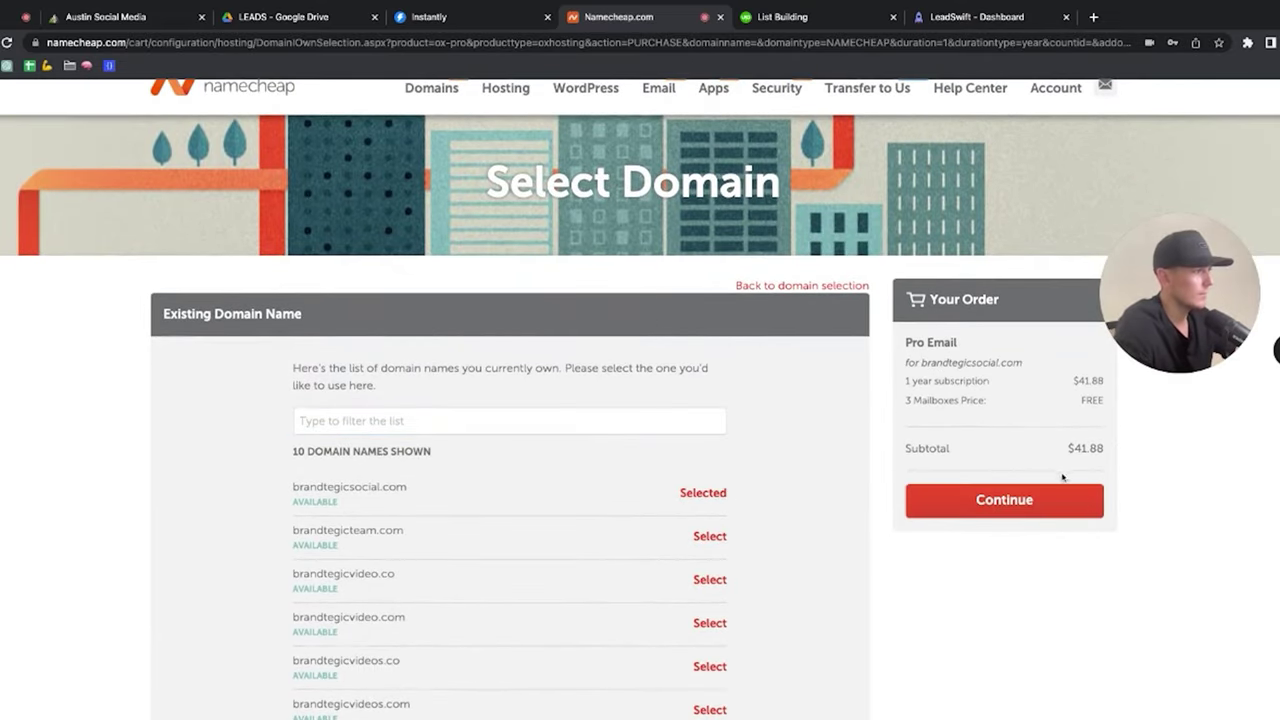
left_click(1058, 497)
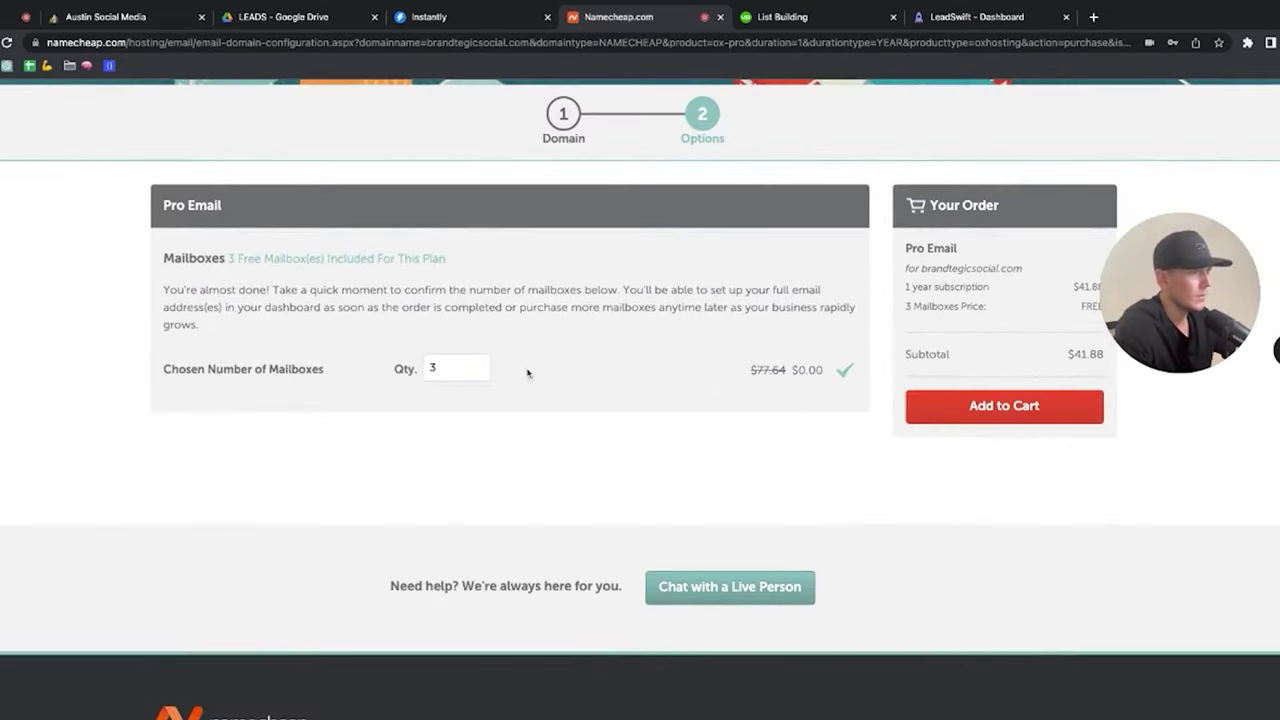
left_click(1004, 407)
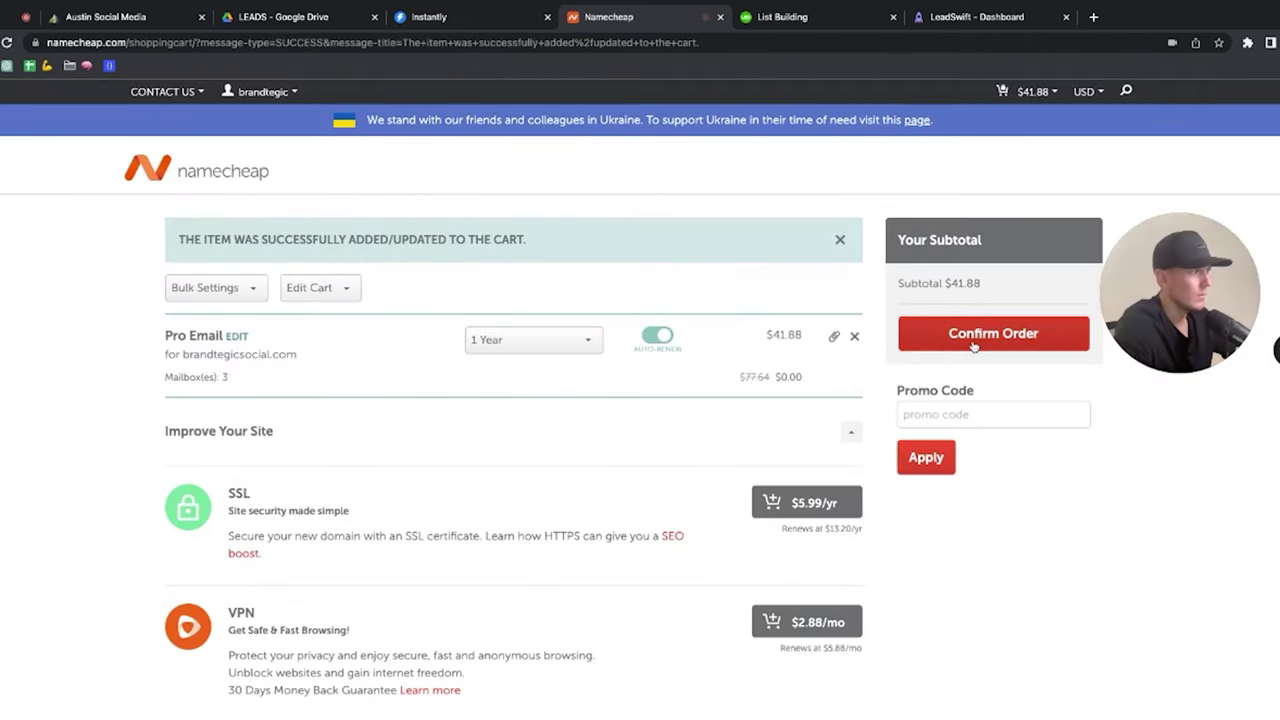
left_click(1017, 349)
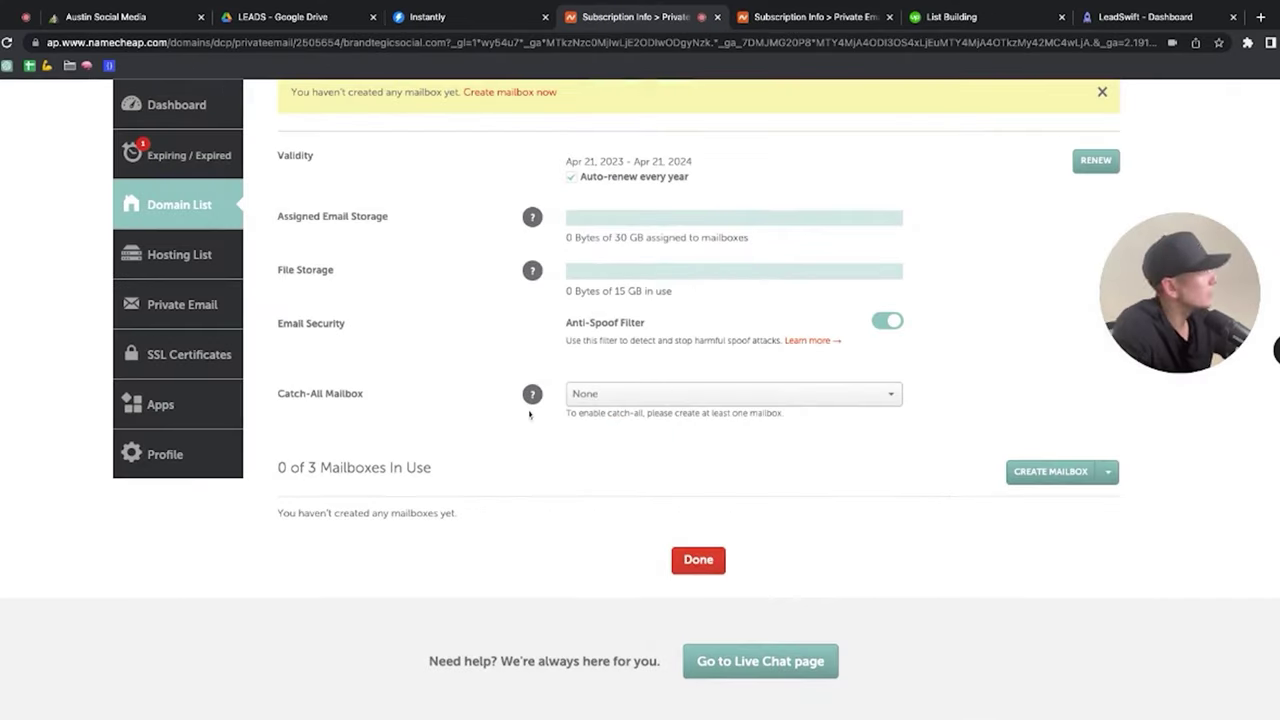
Step: Create the first mailbox with its password and confirmation, and save it
scroll(534, 400, "up", 3)
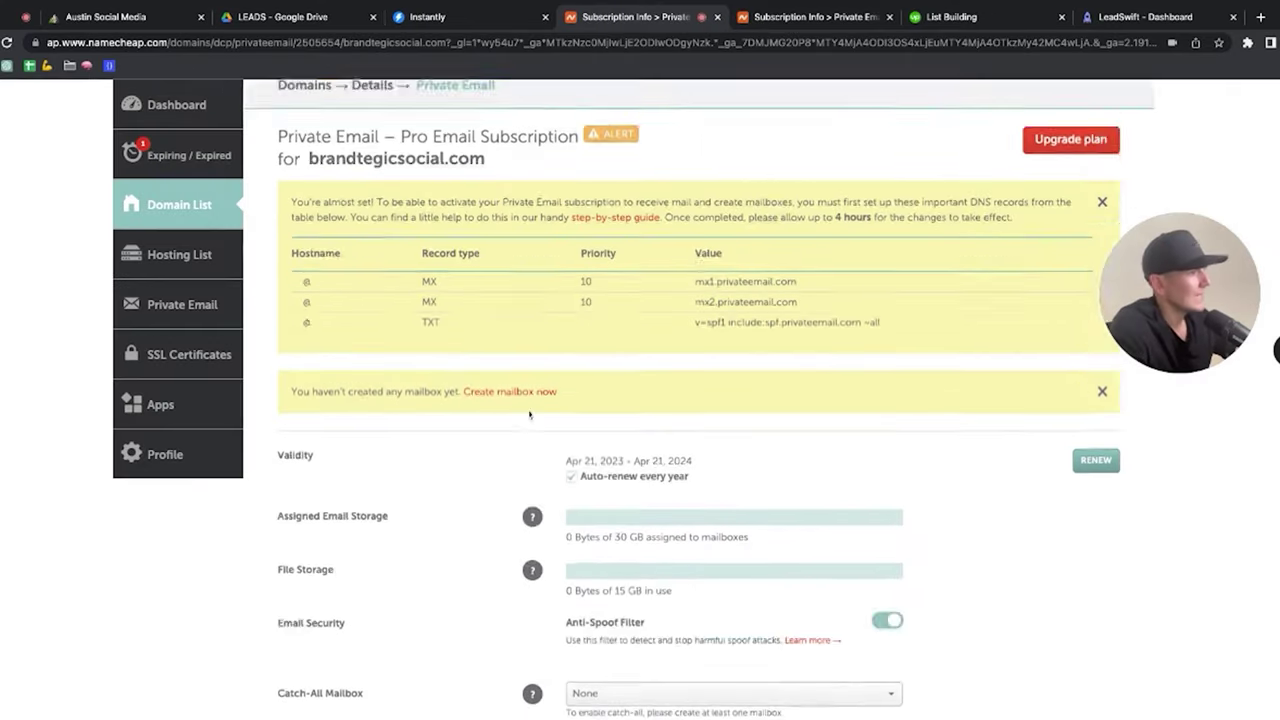
scroll(530, 414, "up", 2)
scroll(530, 414, "down", 6)
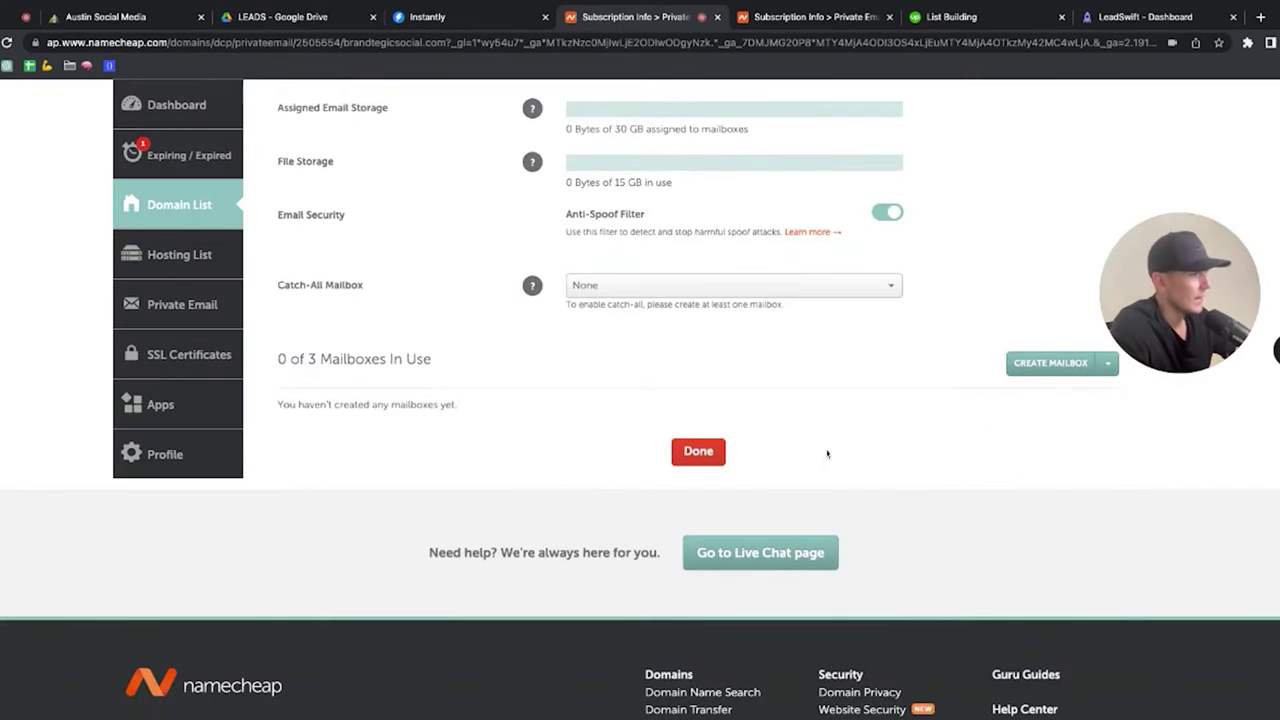
left_click(1050, 362)
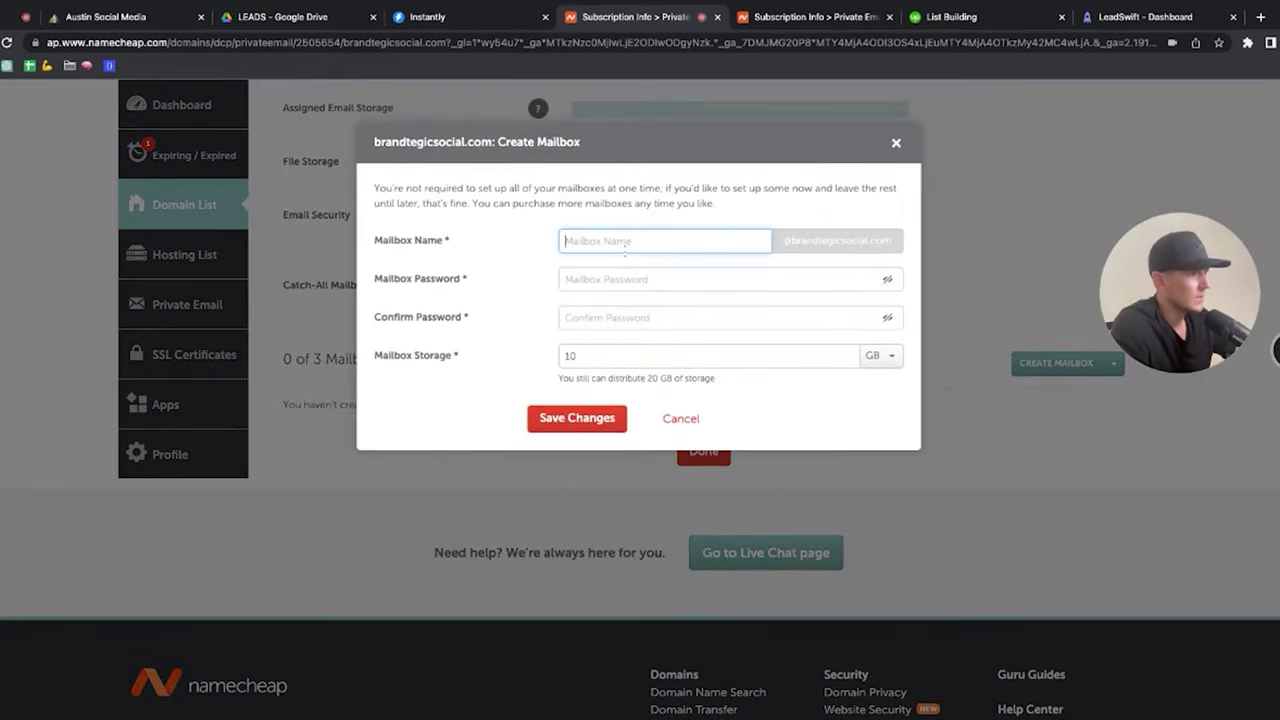
key("Tab")
type("••••••••••")
key("Tab")
key("ctrl+v")
left_click(590, 414)
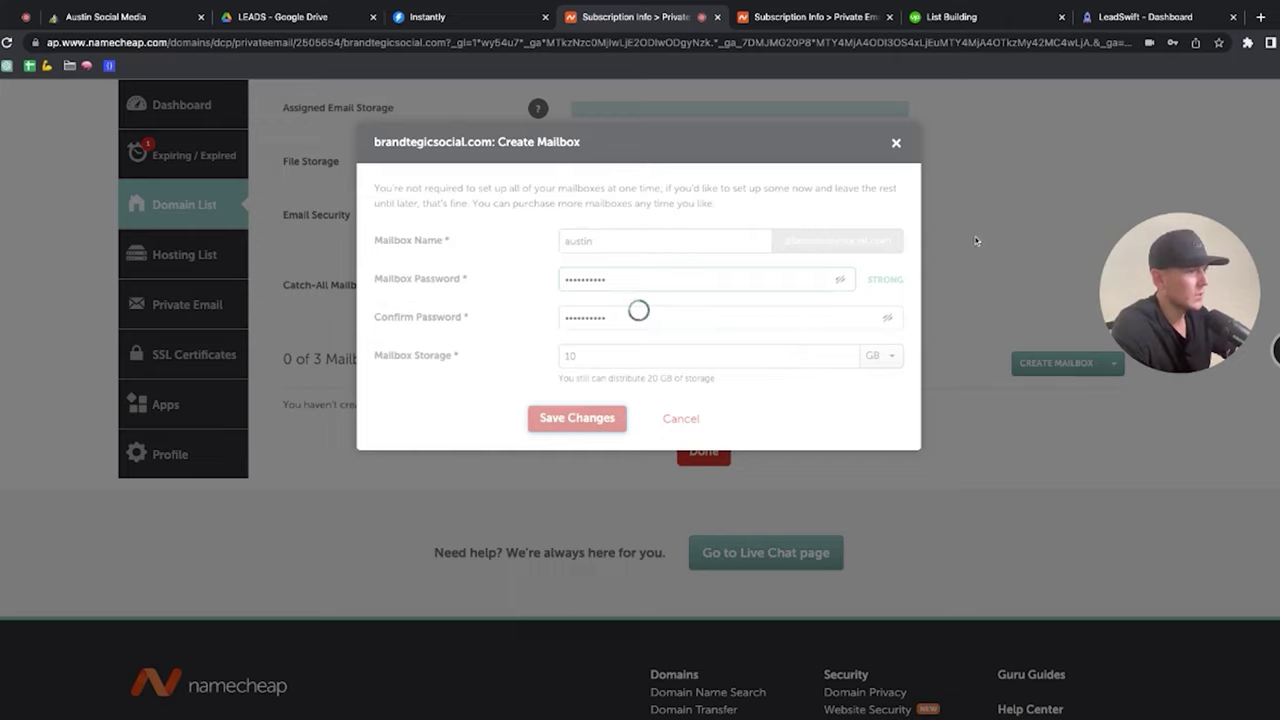
Step: Create the second mailbox with a password and begin entering the third mailbox name
key("Tab")
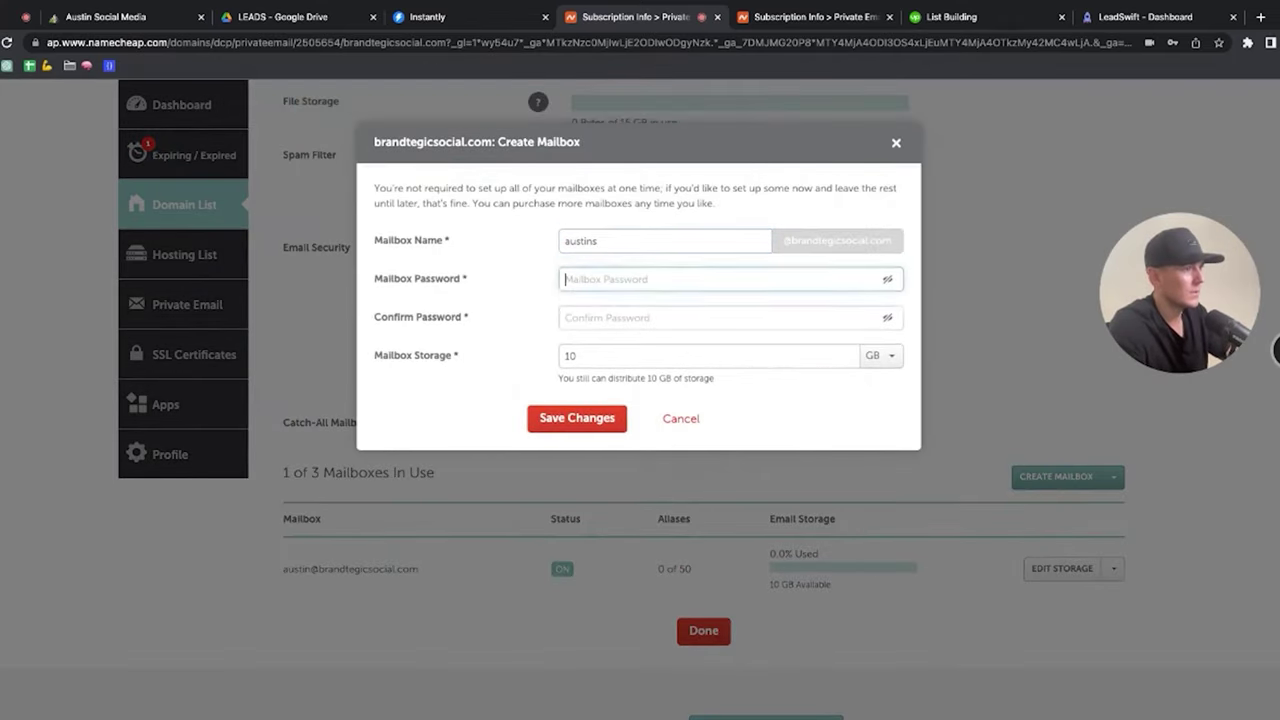
type("••••••••••")
key("Tab")
type("•")
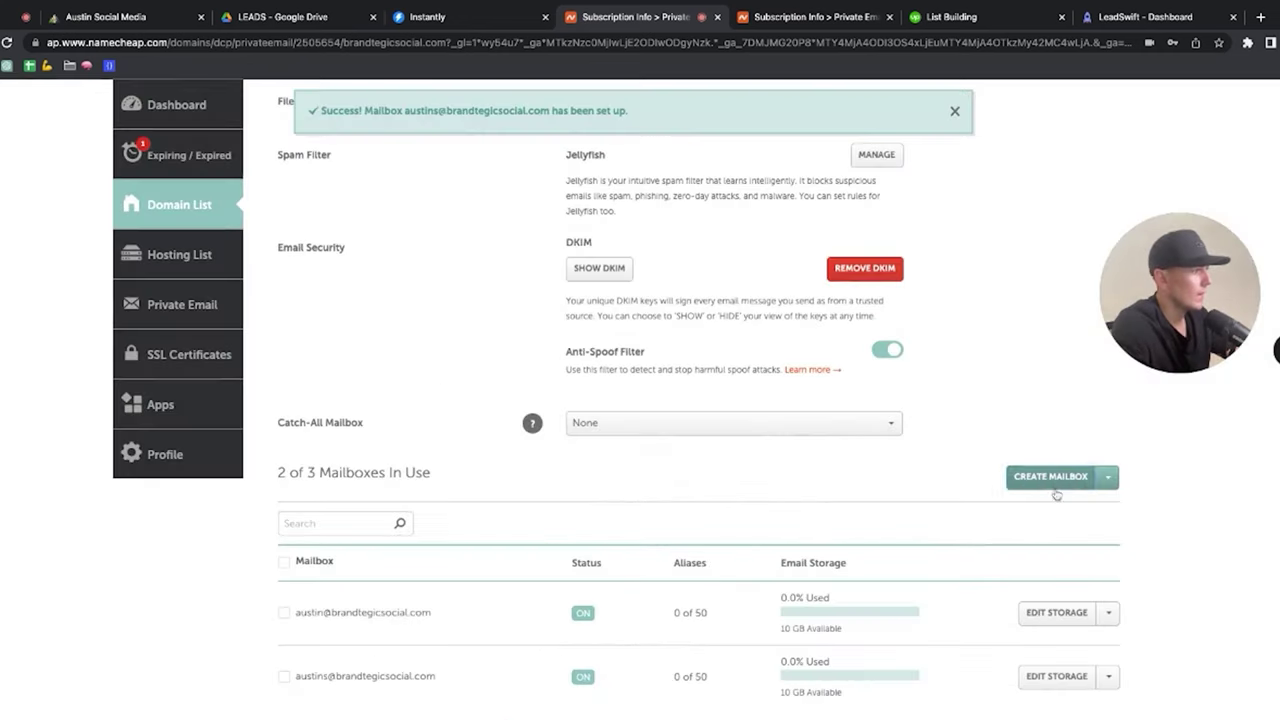
left_click(1056, 477)
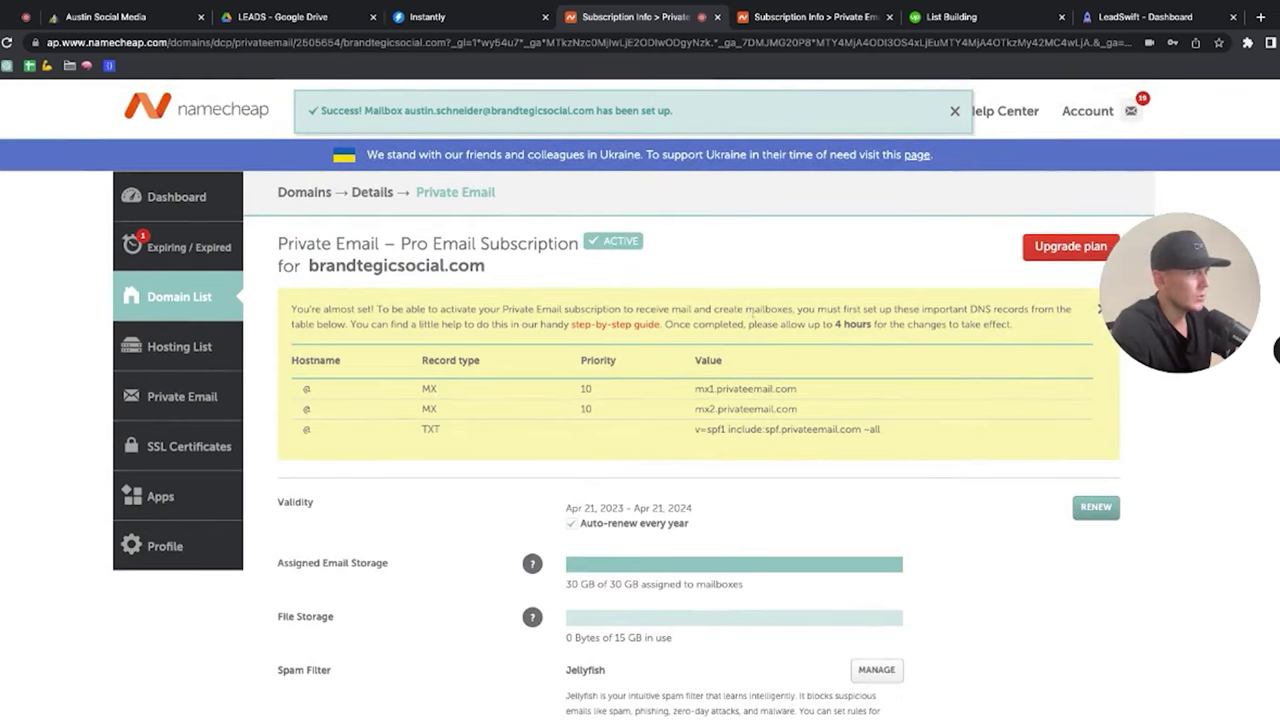
Step: Return from the subscription page to the Namecheap Domain List
left_click(775, 20)
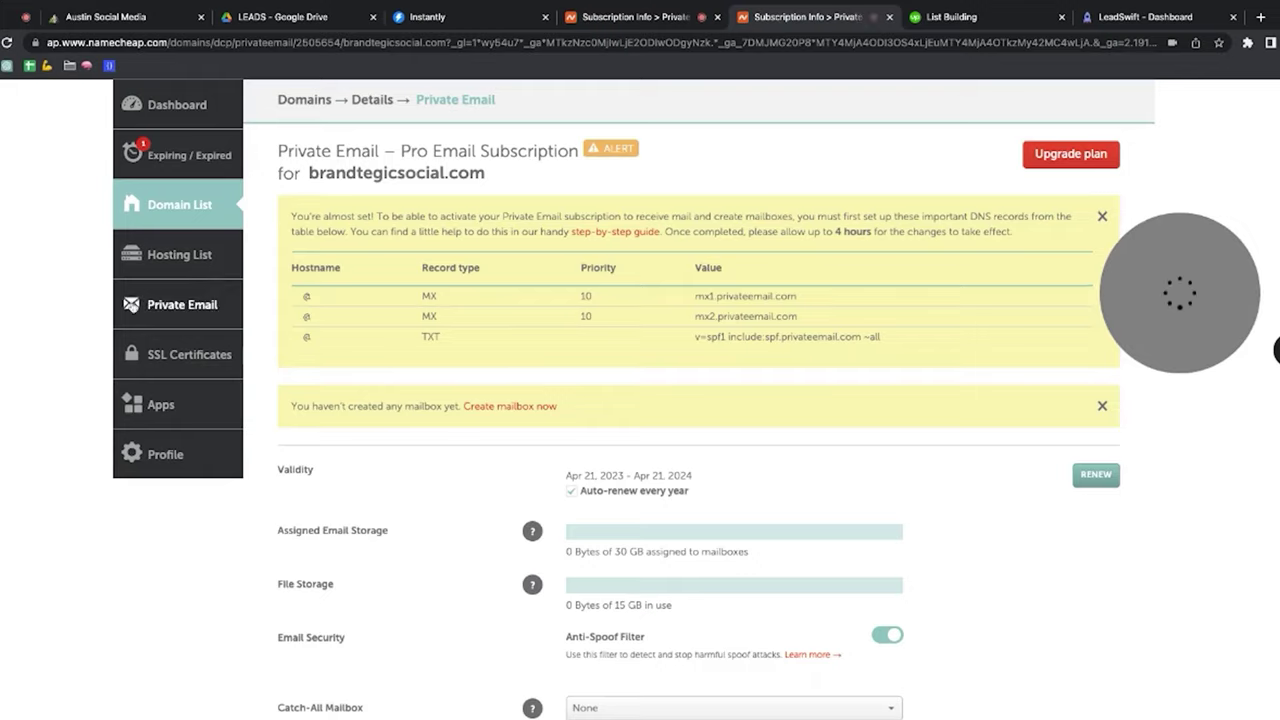
scroll(521, 125, "up", 3)
mouse_move(1087, 141)
left_click(1052, 259)
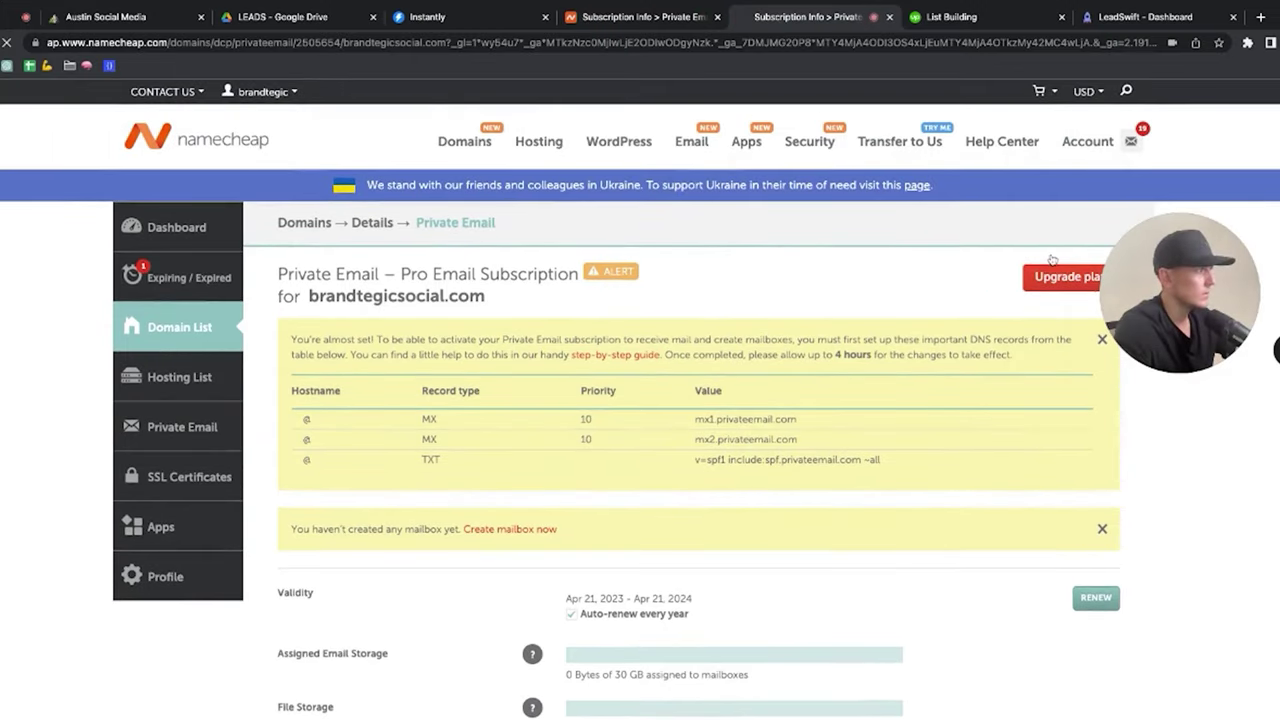
Step: Open Advanced DNS for brandtegicsocial.com and copy the required SPF record value
scroll(360, 400, "down", 1)
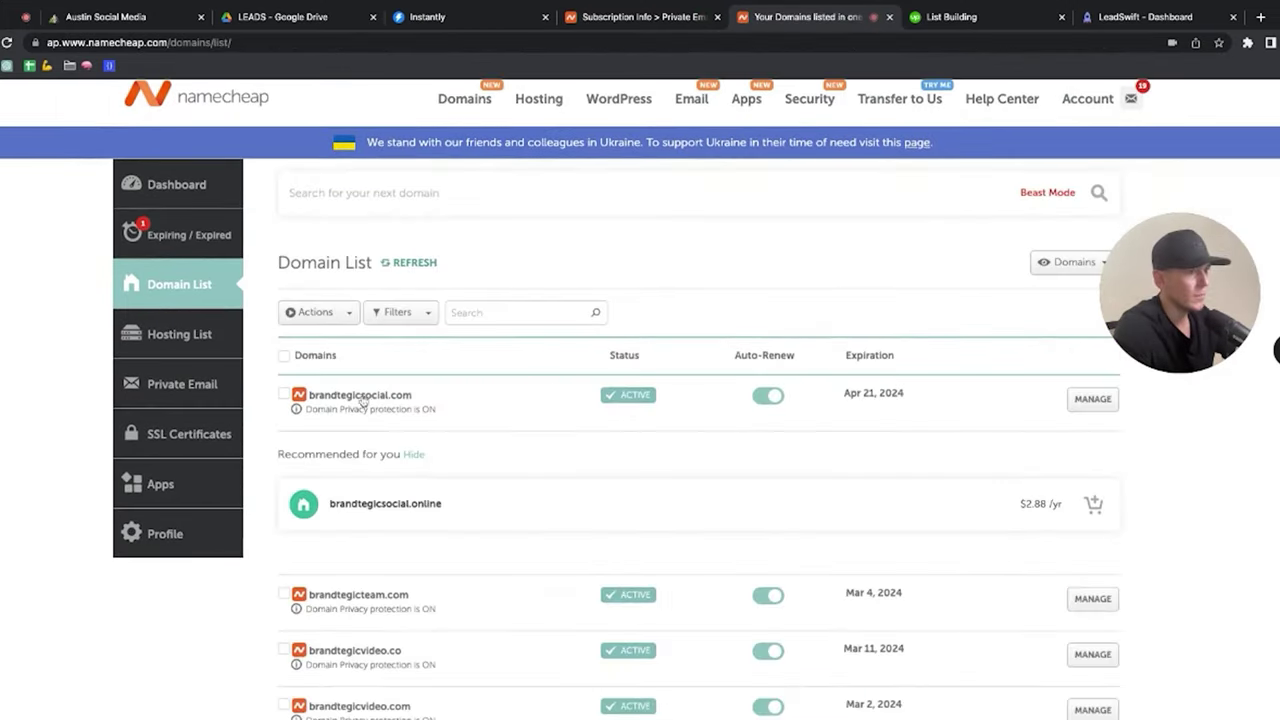
left_click(1092, 399)
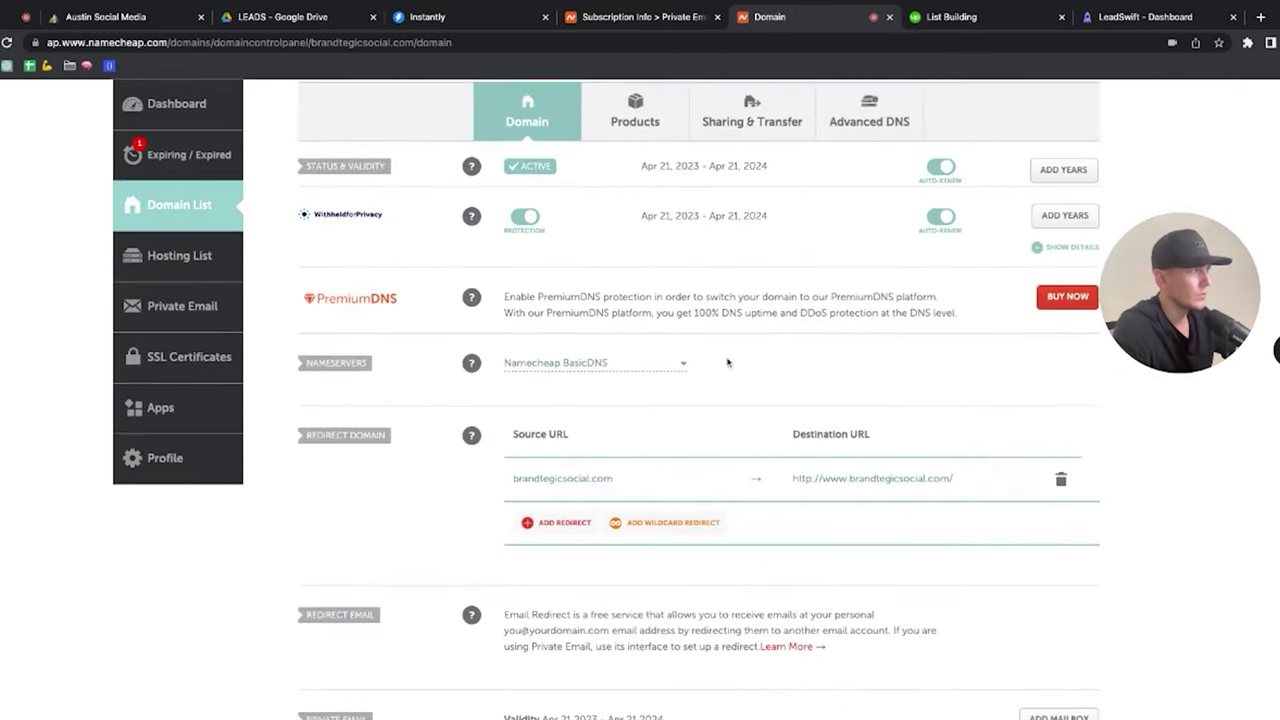
scroll(728, 362, "up", 3)
left_click(860, 322)
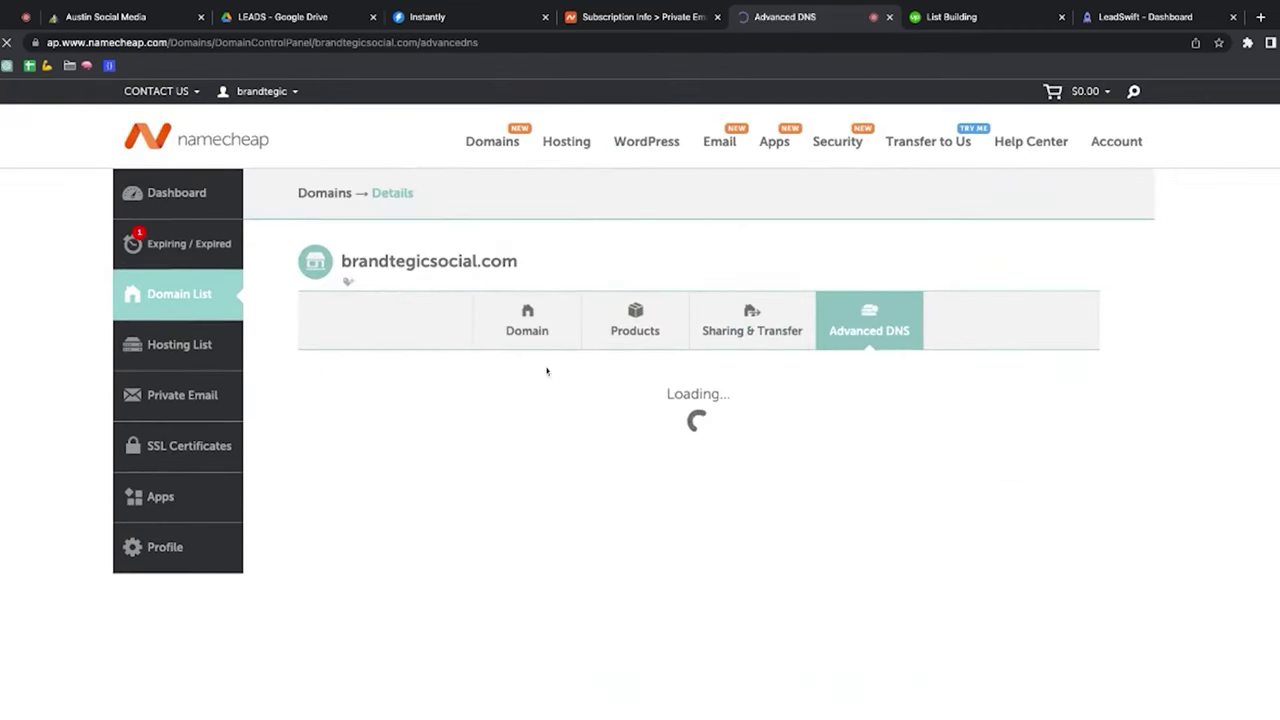
key("ctrl+shift+Tab")
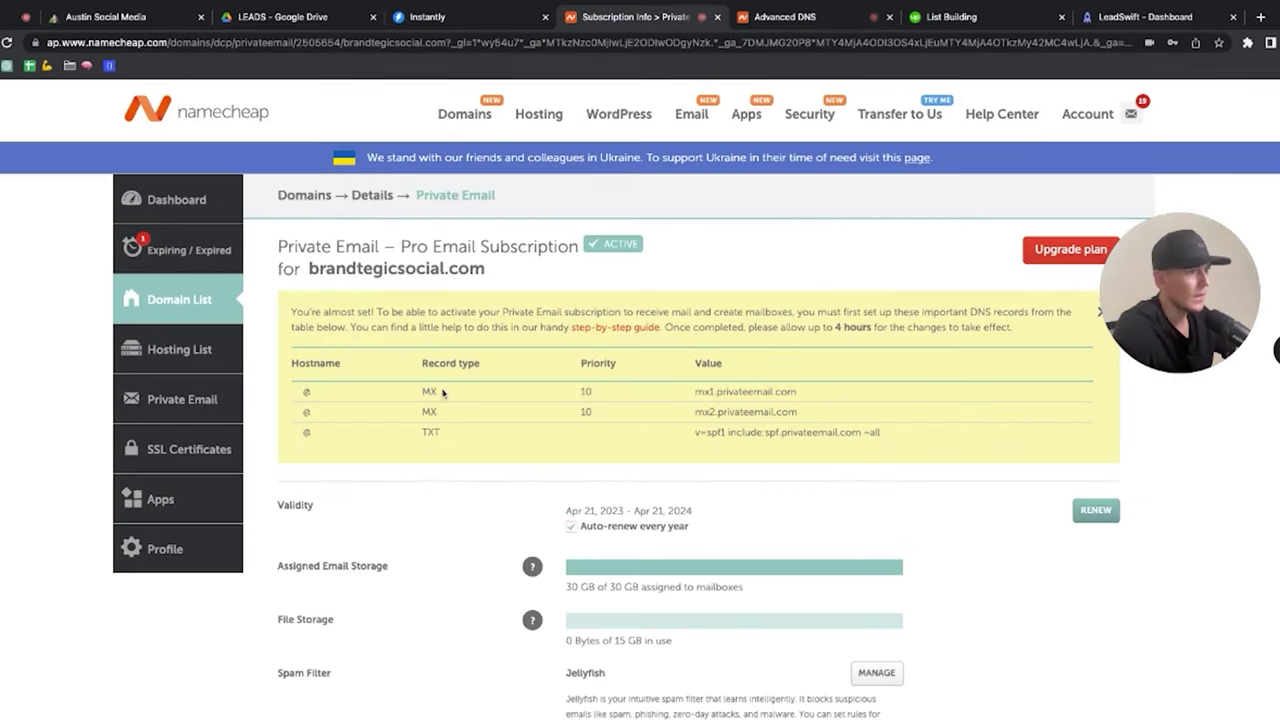
left_click_drag(694, 391, 798, 392)
left_click(800, 17)
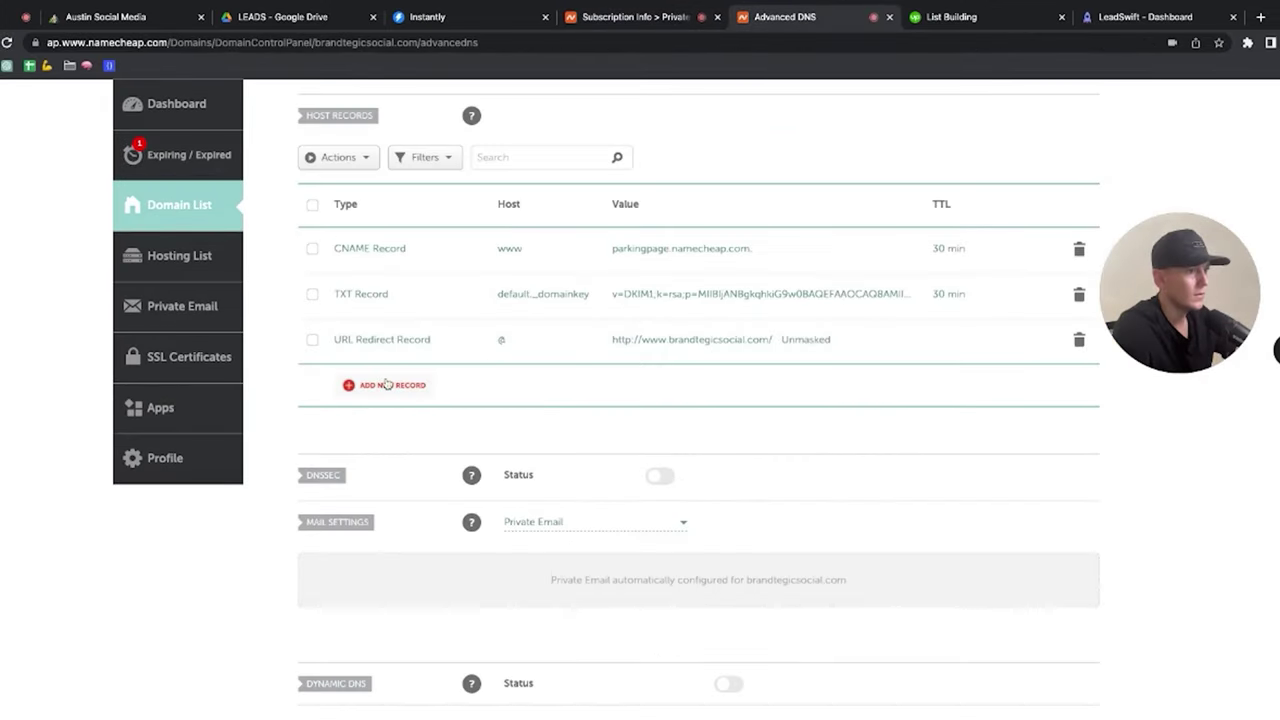
Step: Add a TXT record with host @ and value v=spf1 include:spf.privateemail.com ~all, and save
left_click(386, 383)
left_click(646, 306)
type("v=spf1 include:spf.privateemail.com ~all")
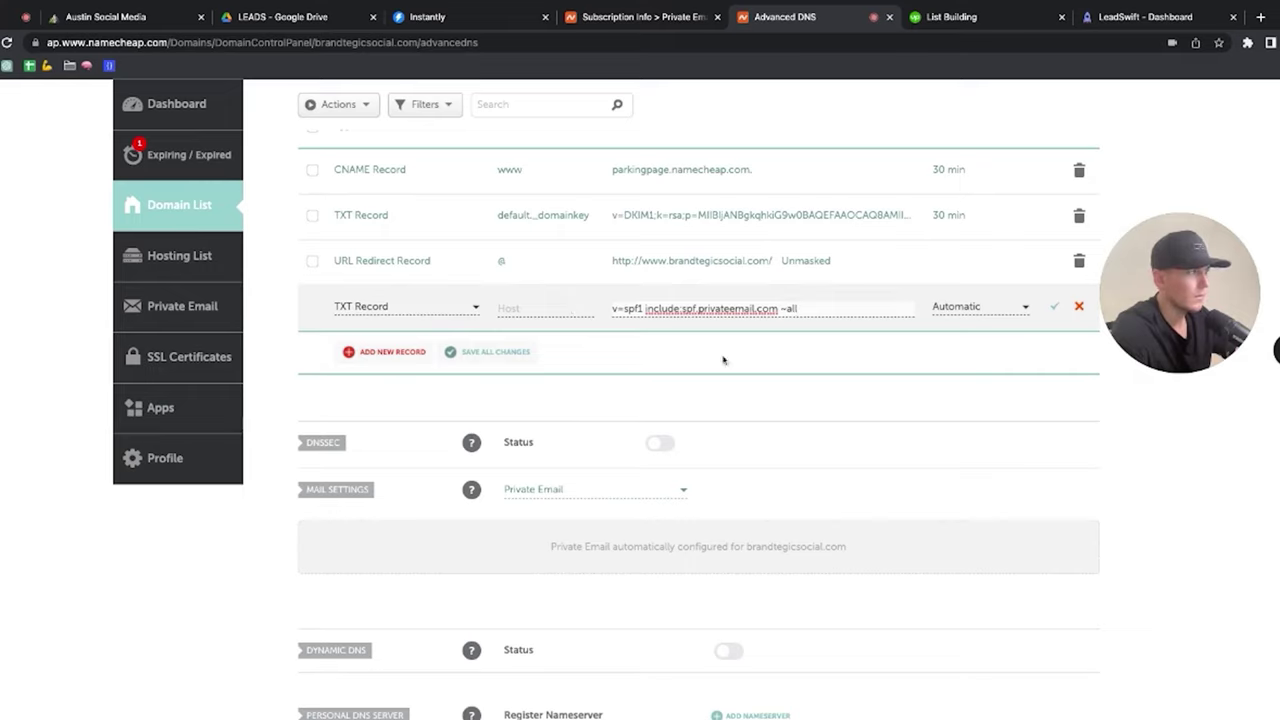
left_click(1055, 311)
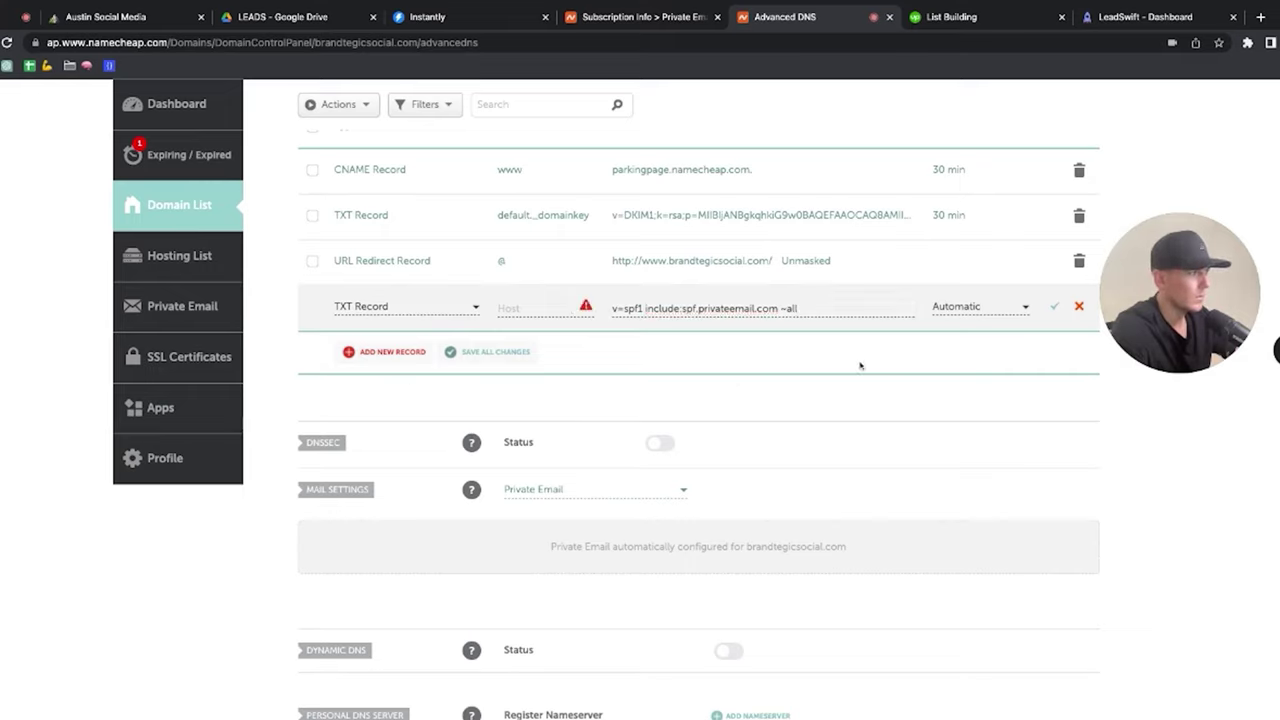
left_click(551, 309)
type("@")
left_click(514, 351)
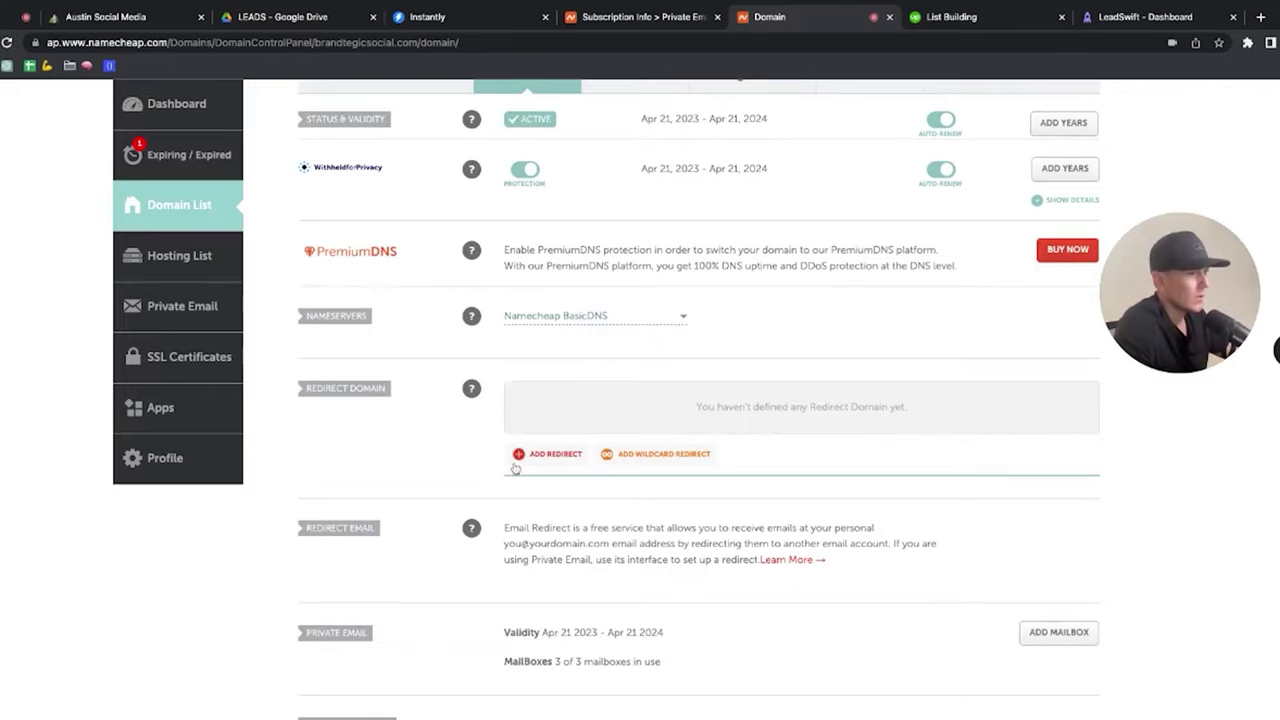
left_click(541, 462)
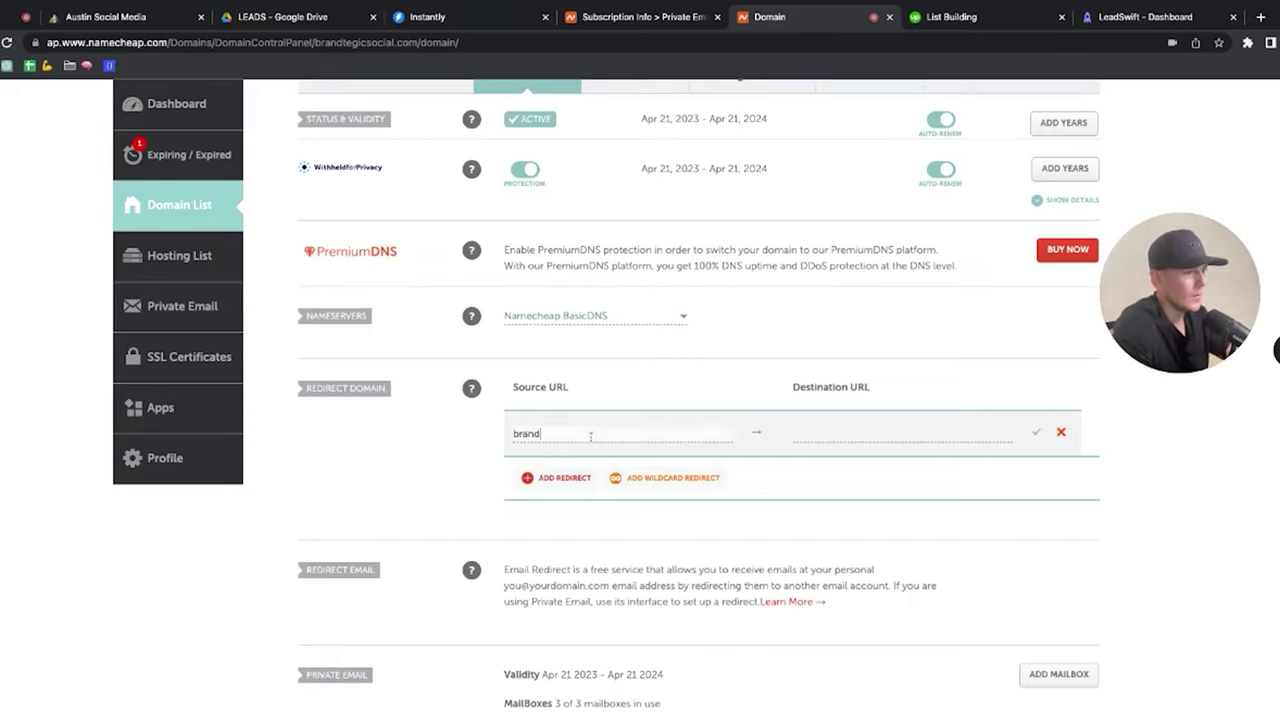
type("brandtegicsocial.com")
key("Tab")
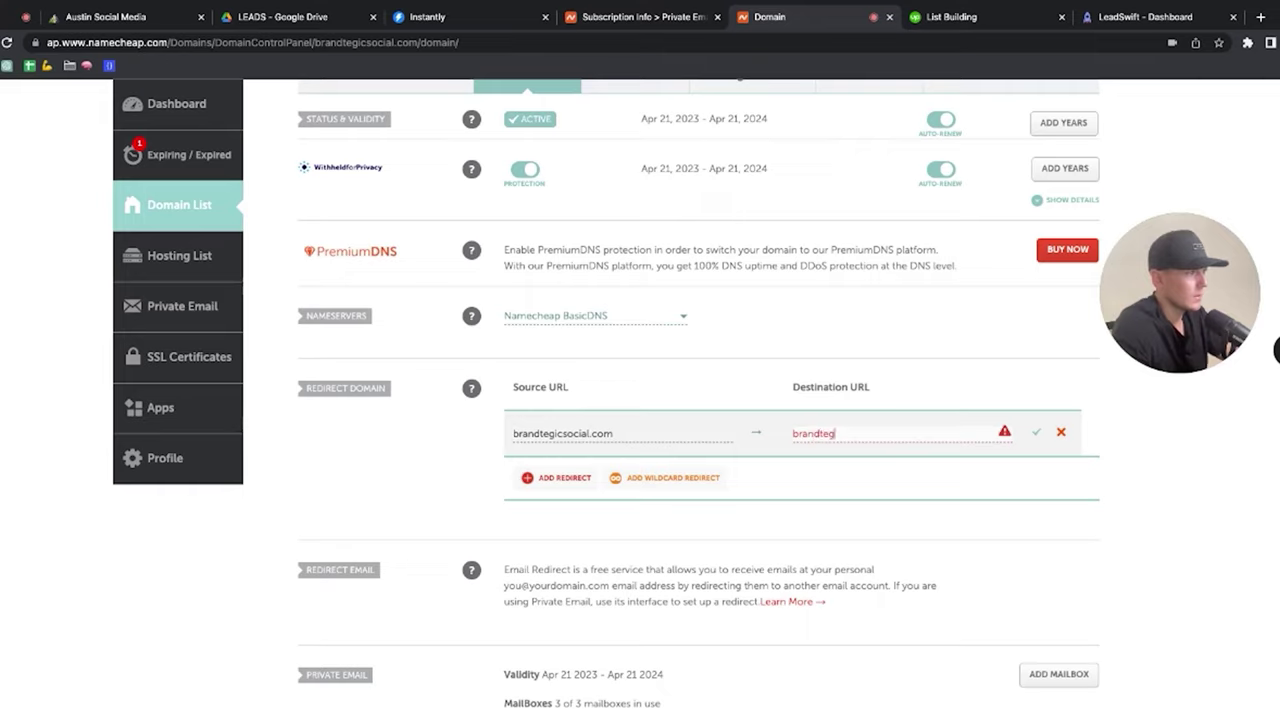
type("brandtegic.co")
key("Home")
type("www.http://")
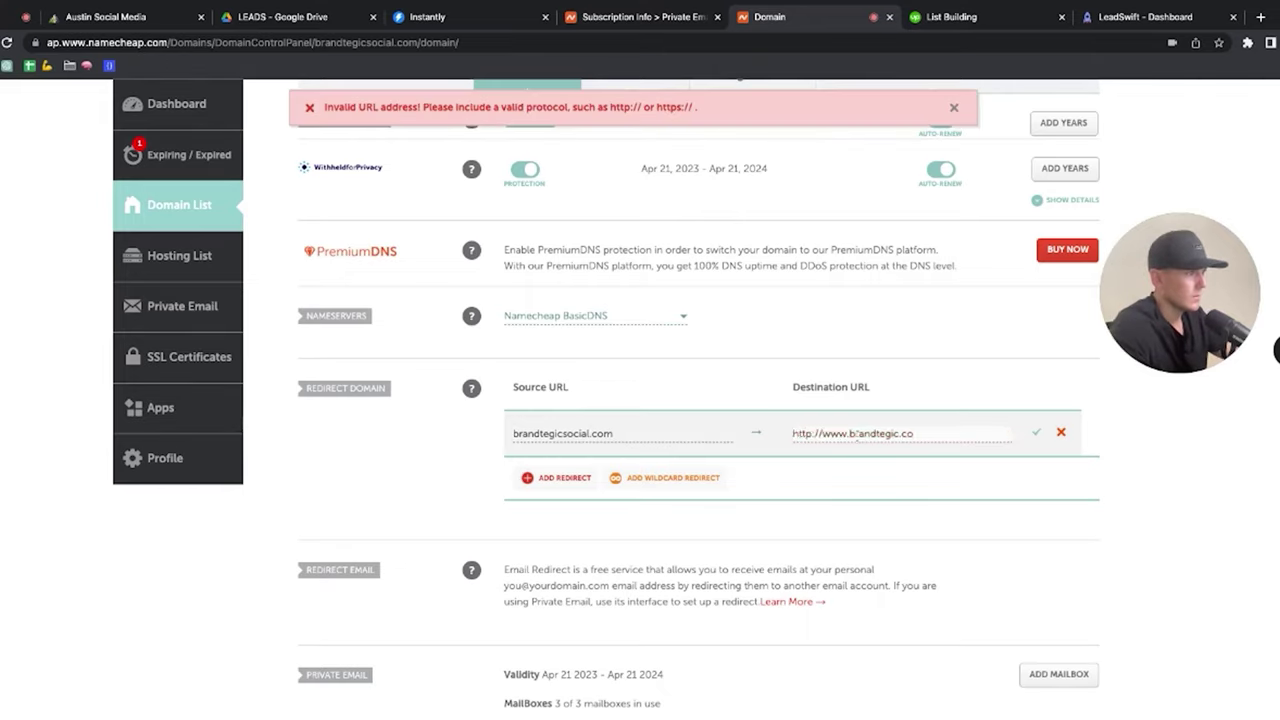
left_click(850, 433)
key("shift+Home")
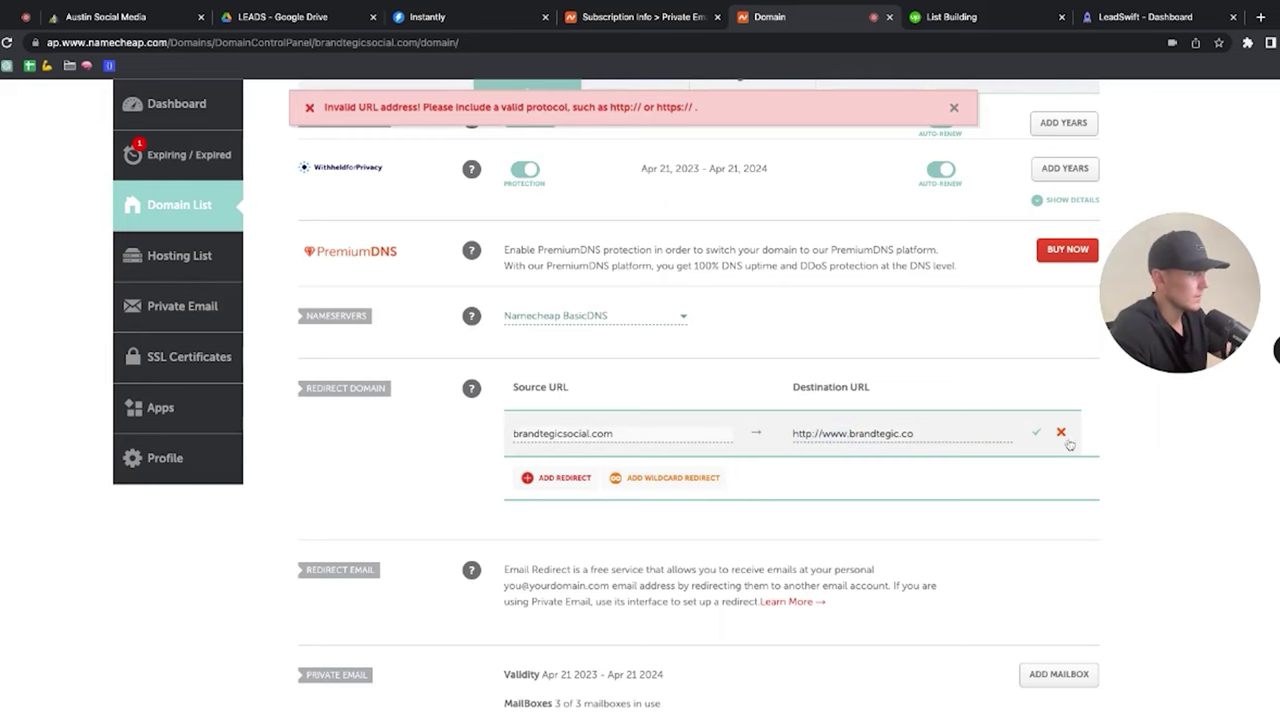
left_click(1037, 432)
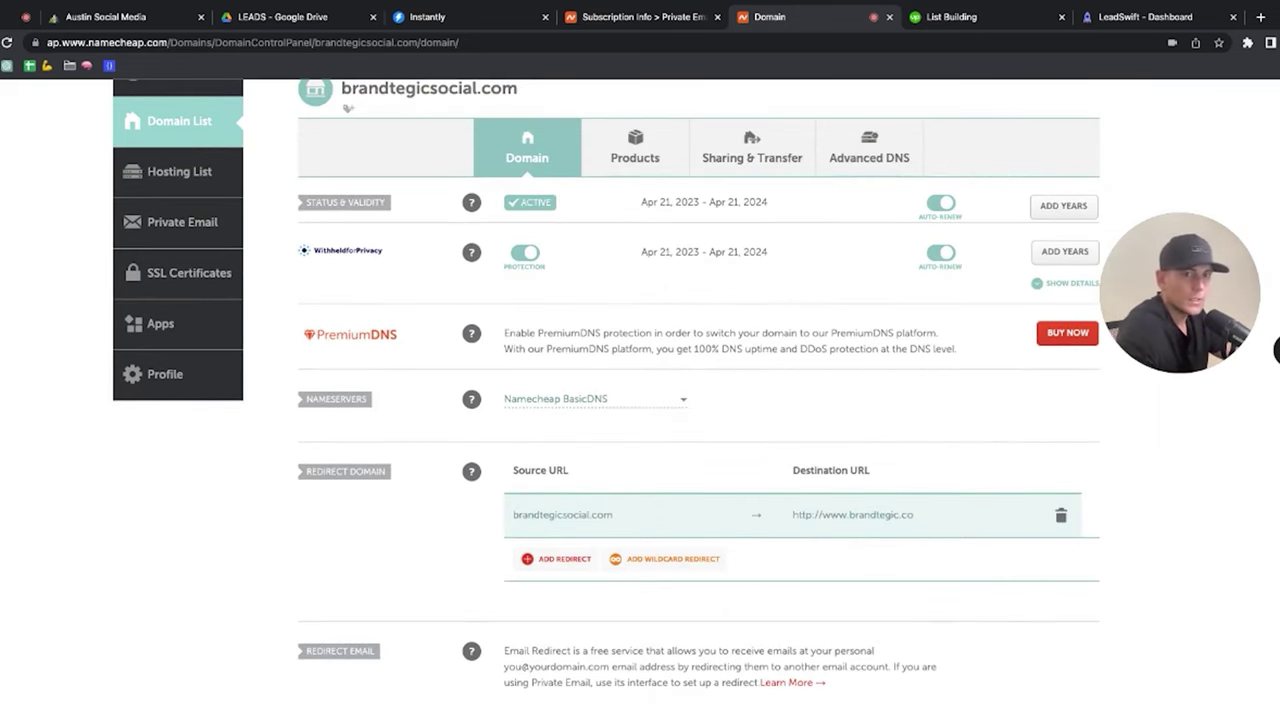
left_click(145, 238)
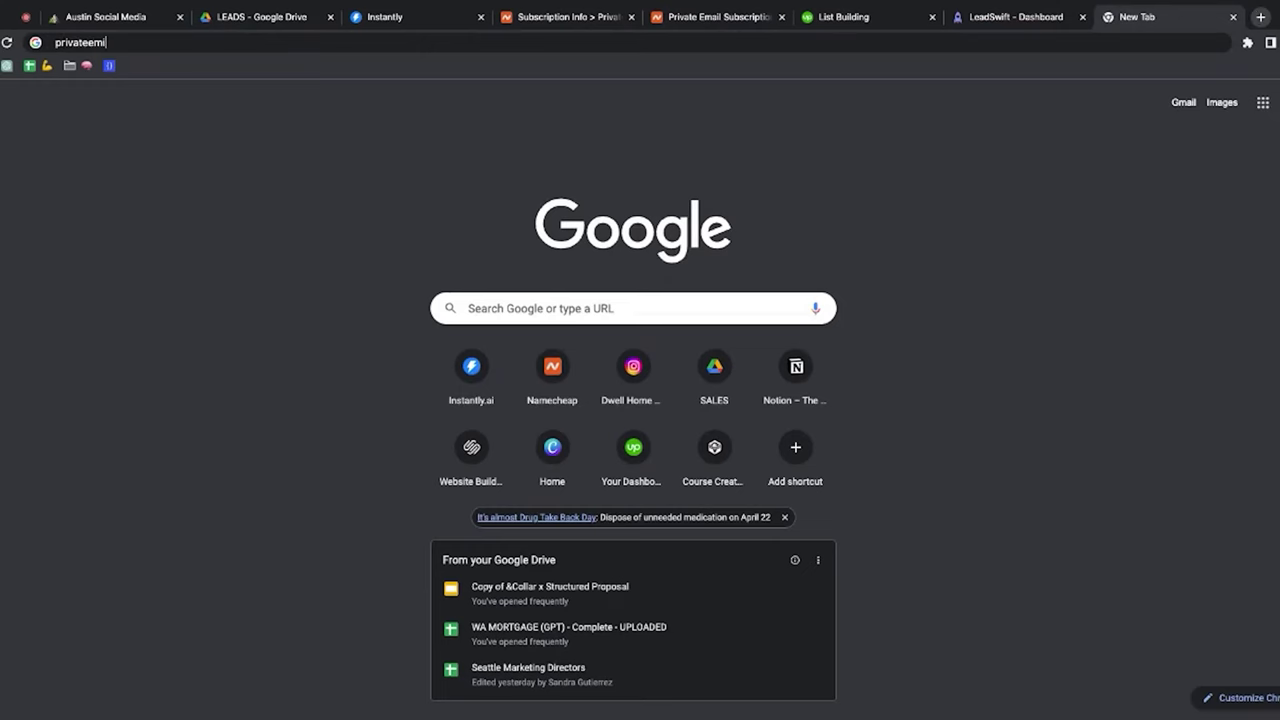
Step: Load the Private Email webmail and dismiss the camera prompt, announcement and tour
type("l")
key("Return")
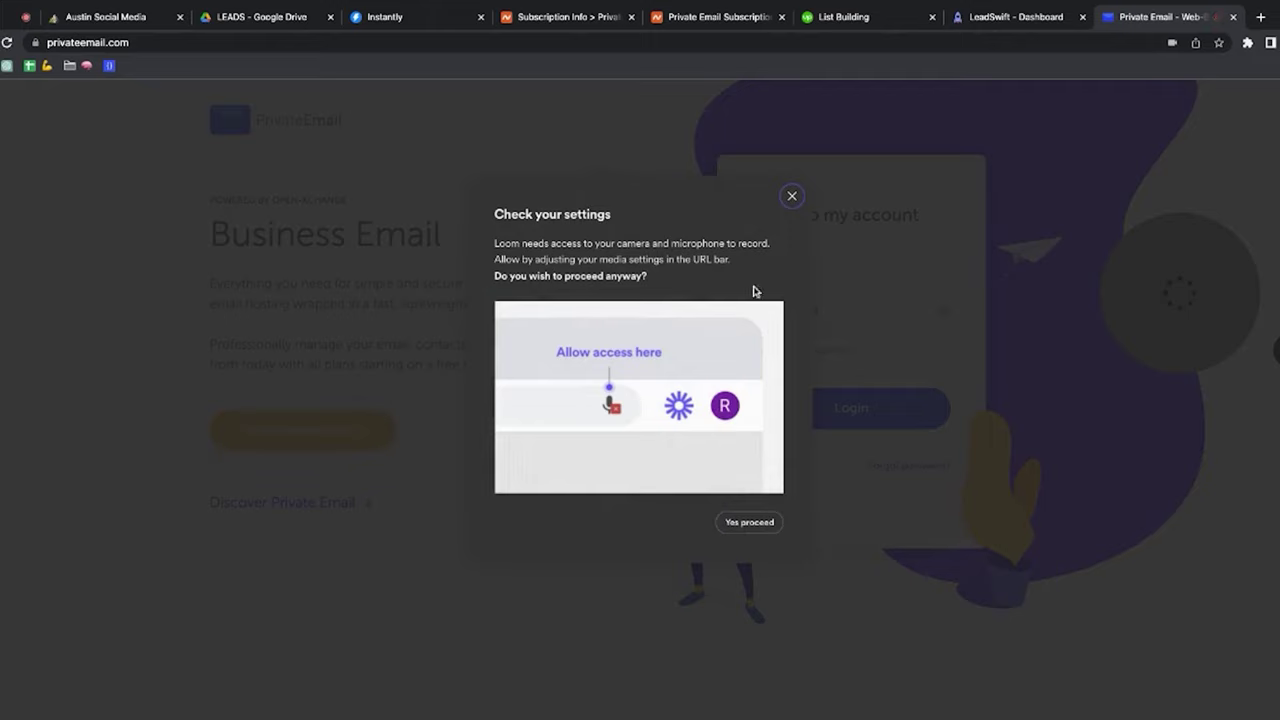
left_click(791, 195)
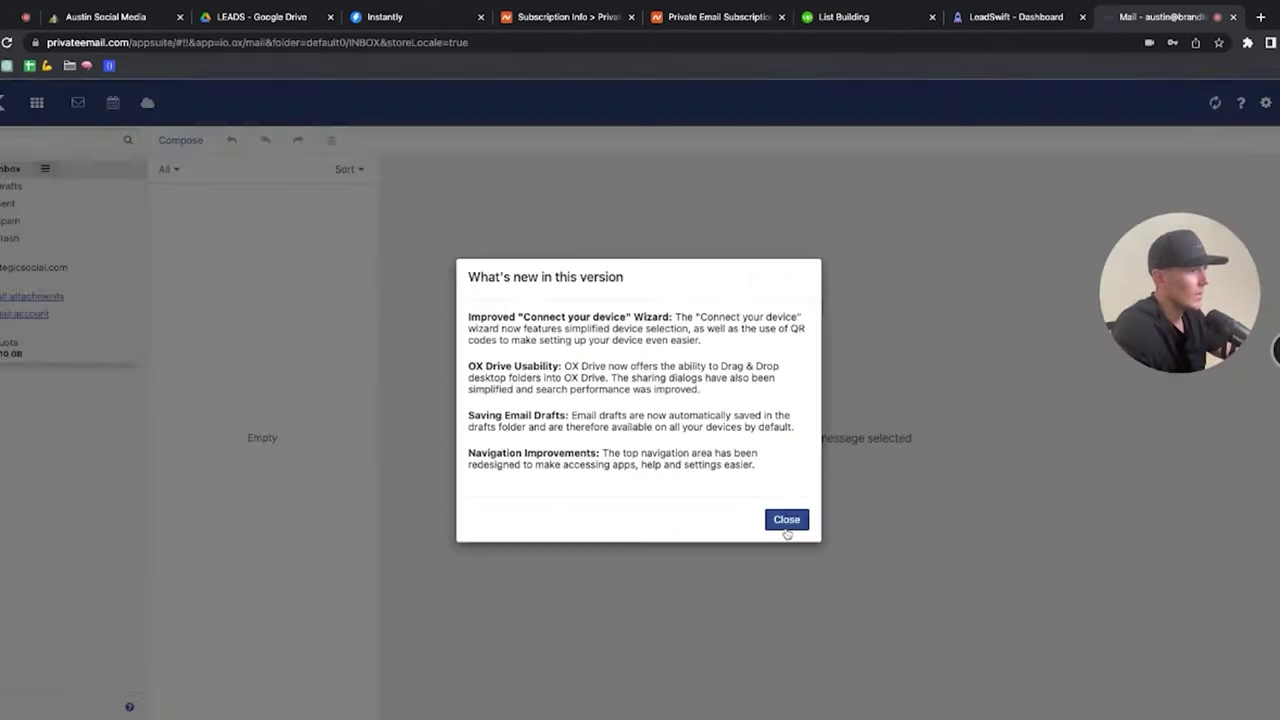
left_click(786, 520)
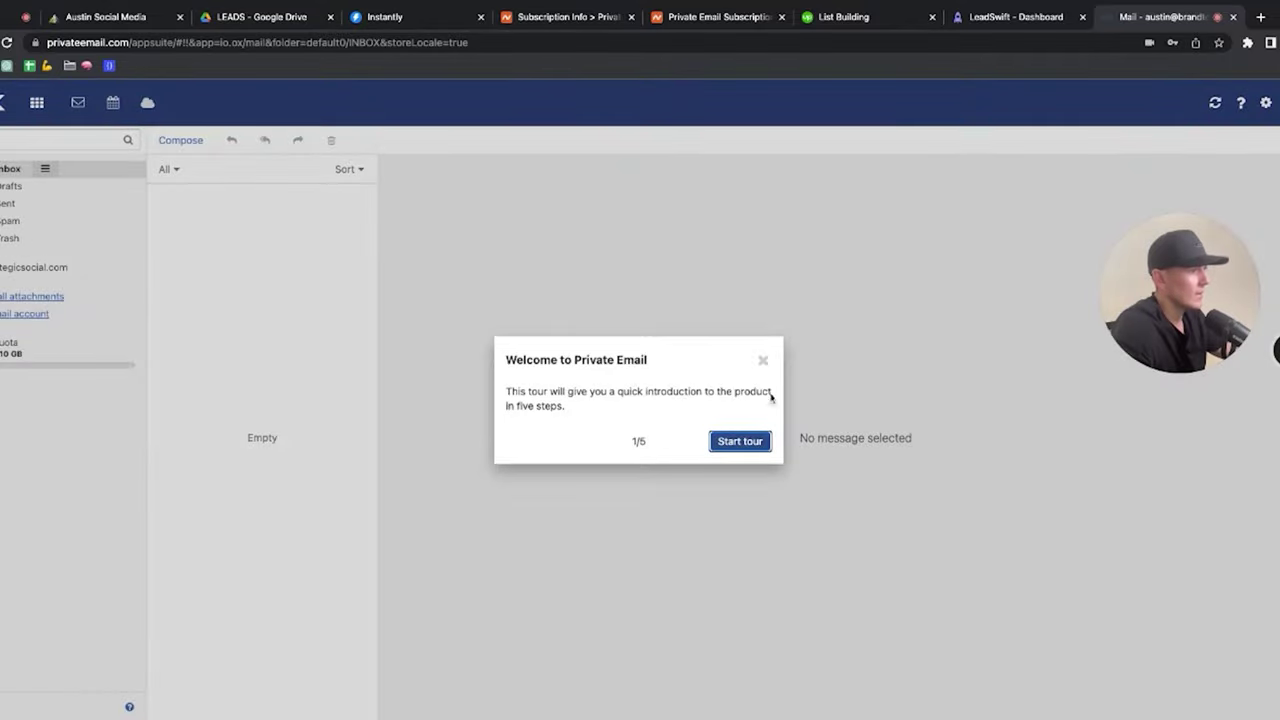
left_click(763, 360)
left_click(763, 360)
Step: Set the contact's first and last name, upload a profile photo, and save
left_click(1276, 102)
left_click(1107, 206)
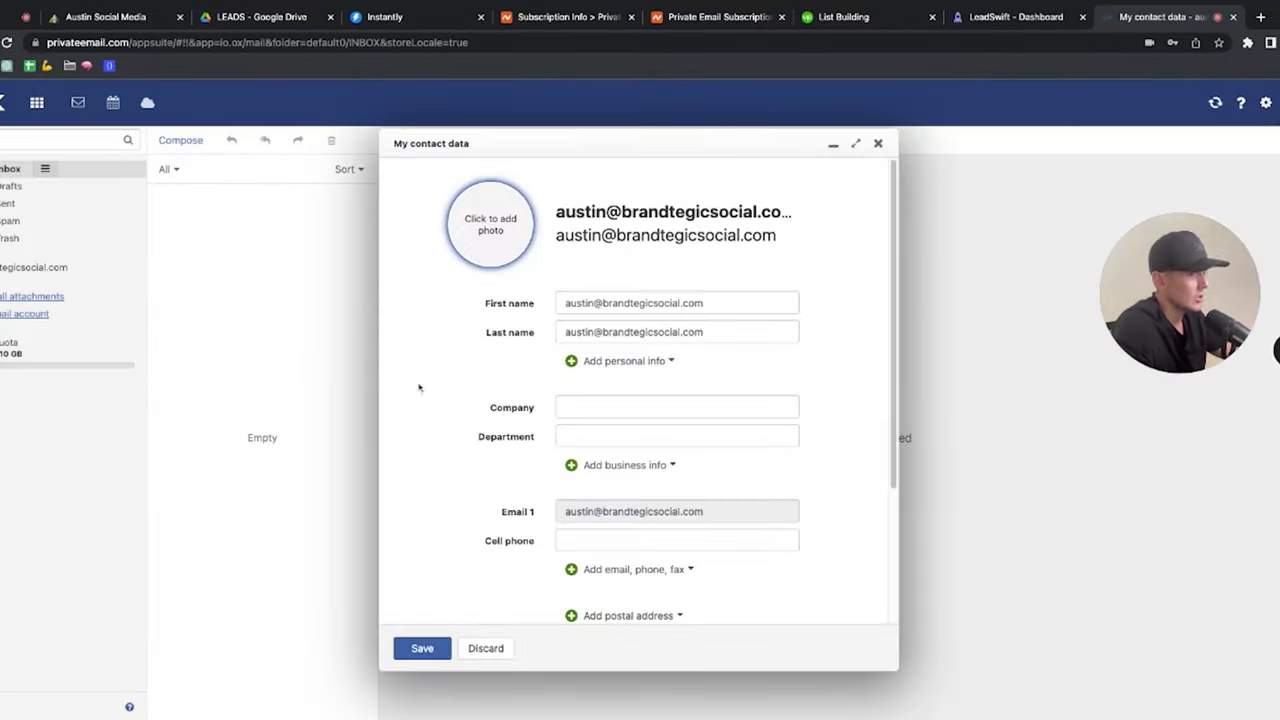
triple_click(624, 303)
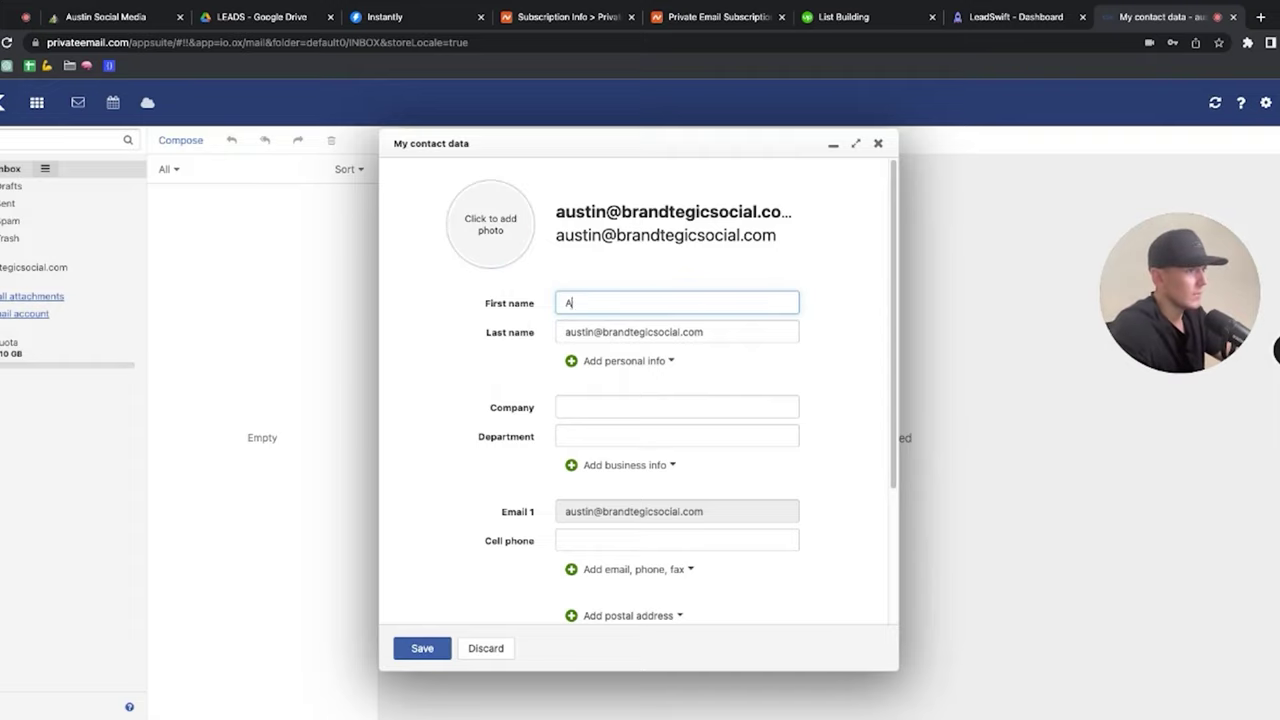
key("Tab")
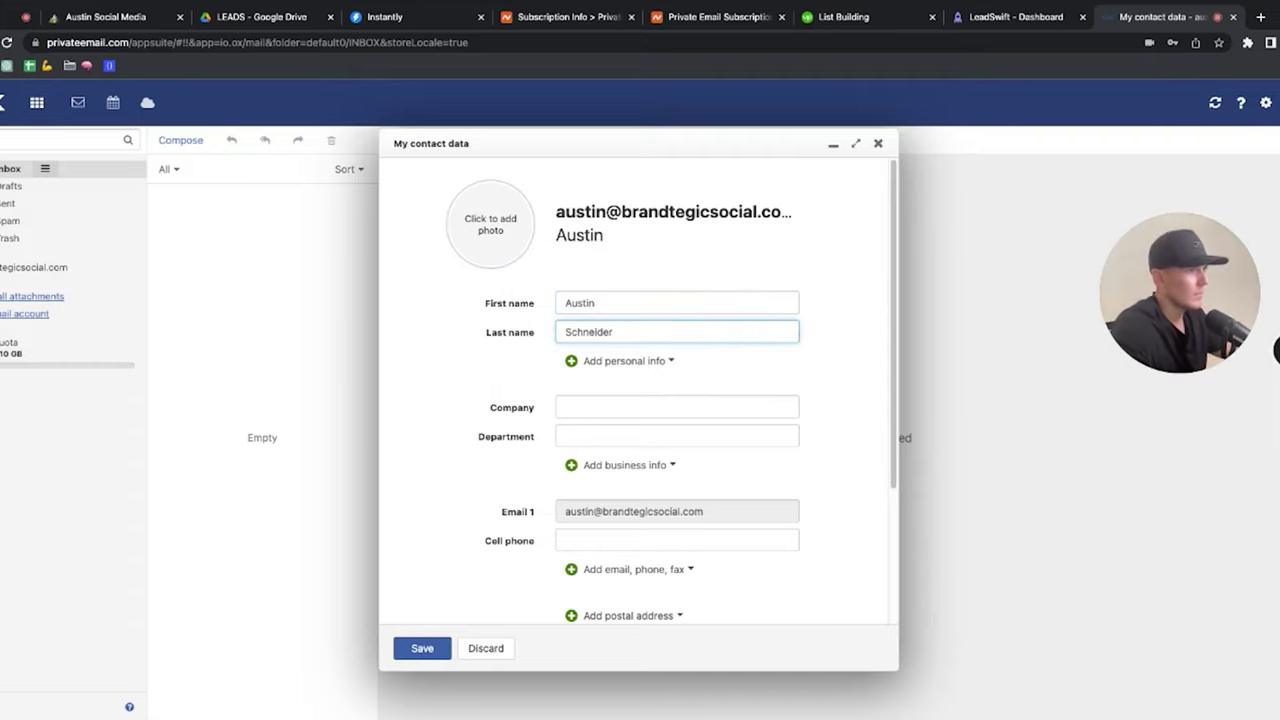
left_click(507, 226)
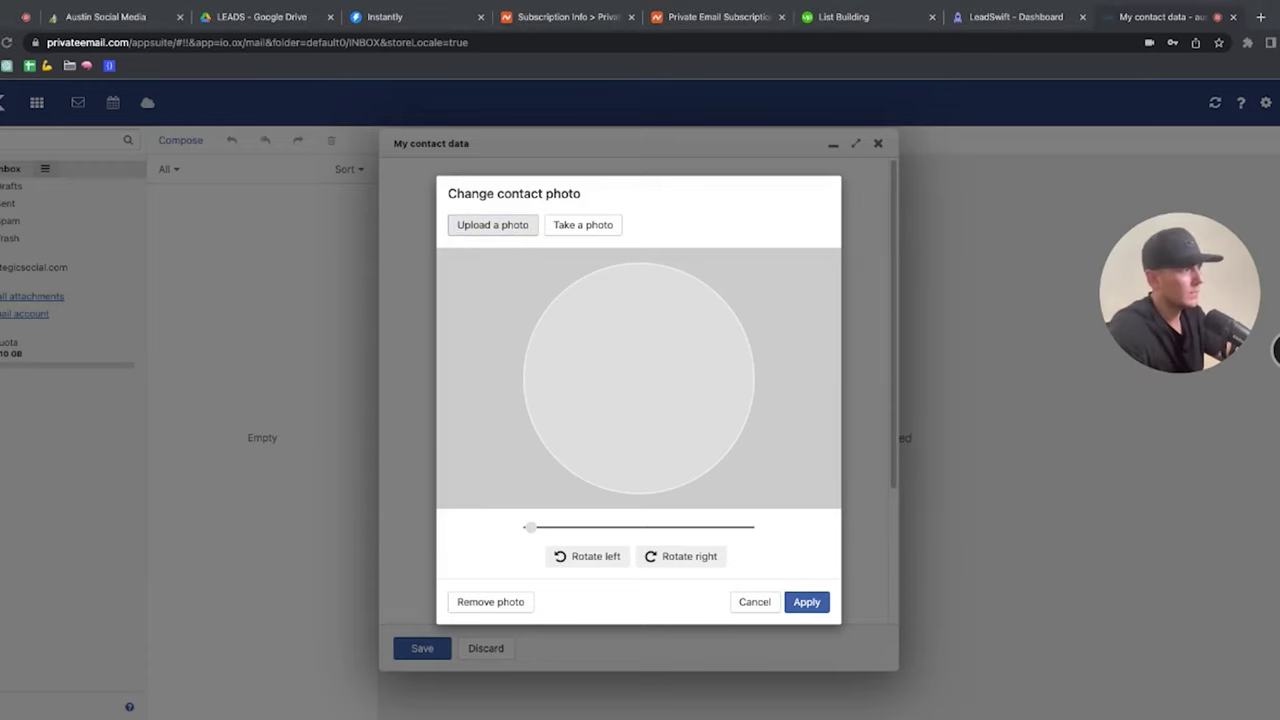
left_click(807, 602)
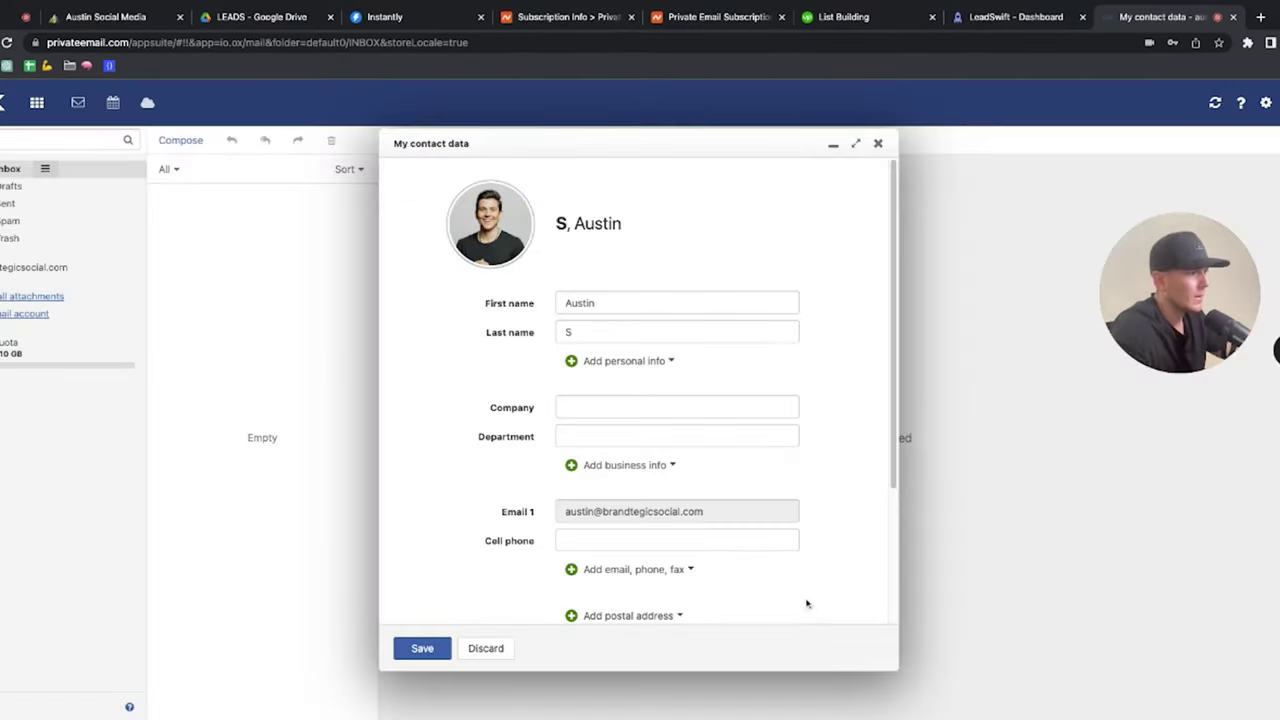
left_click(422, 648)
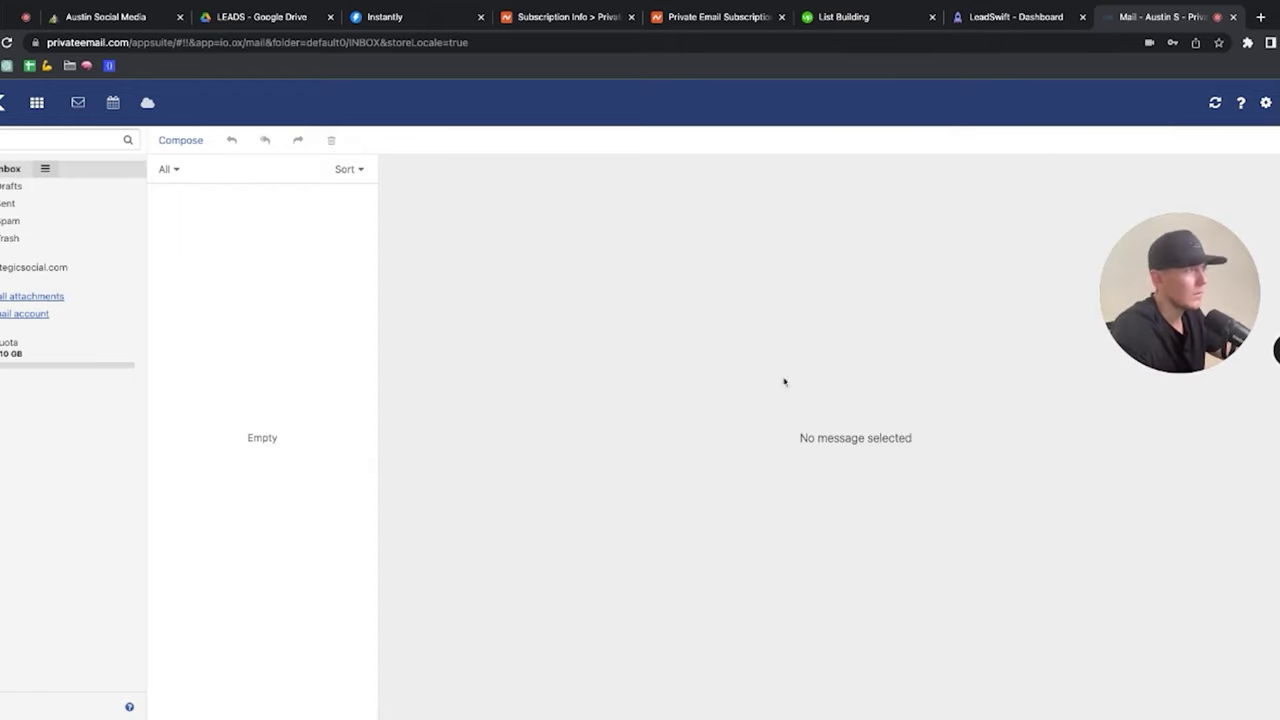
left_click(1261, 17)
Step: In Gmail, compose and send an email with subject 'Test' to the new brandtegicsocial.com mailbox
type("mail.google.com")
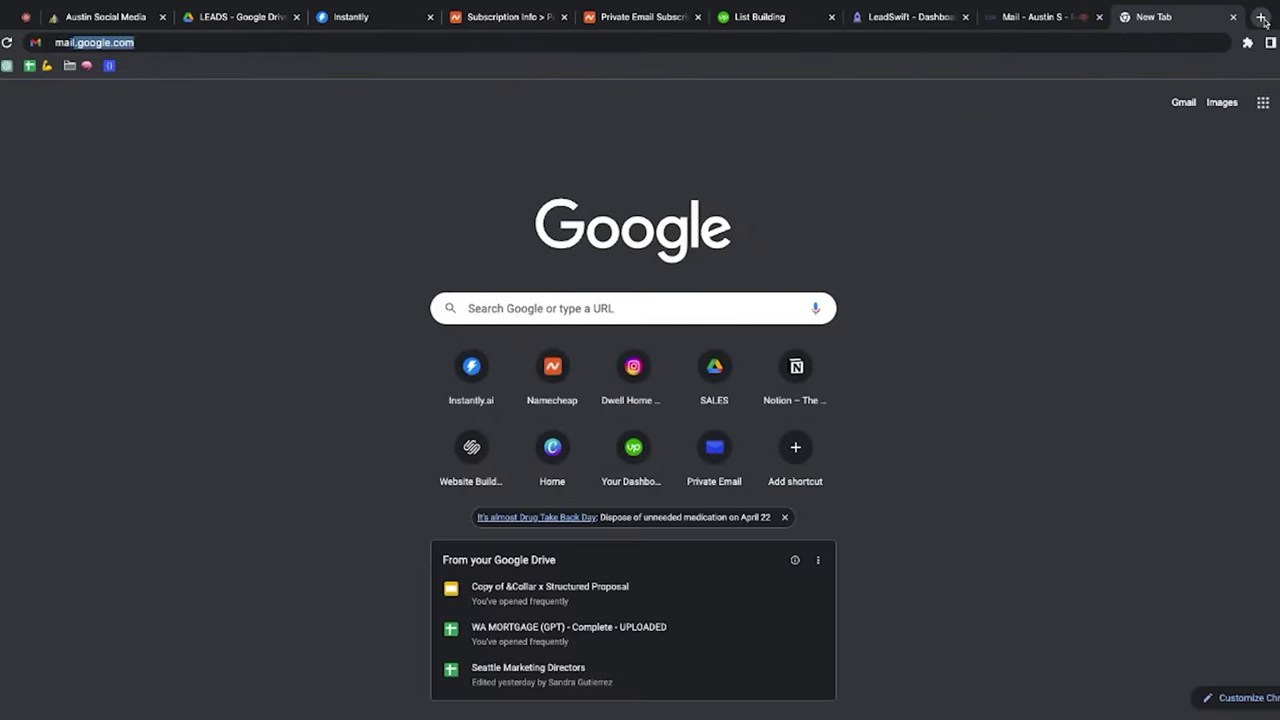
key("Return")
left_click(62, 151)
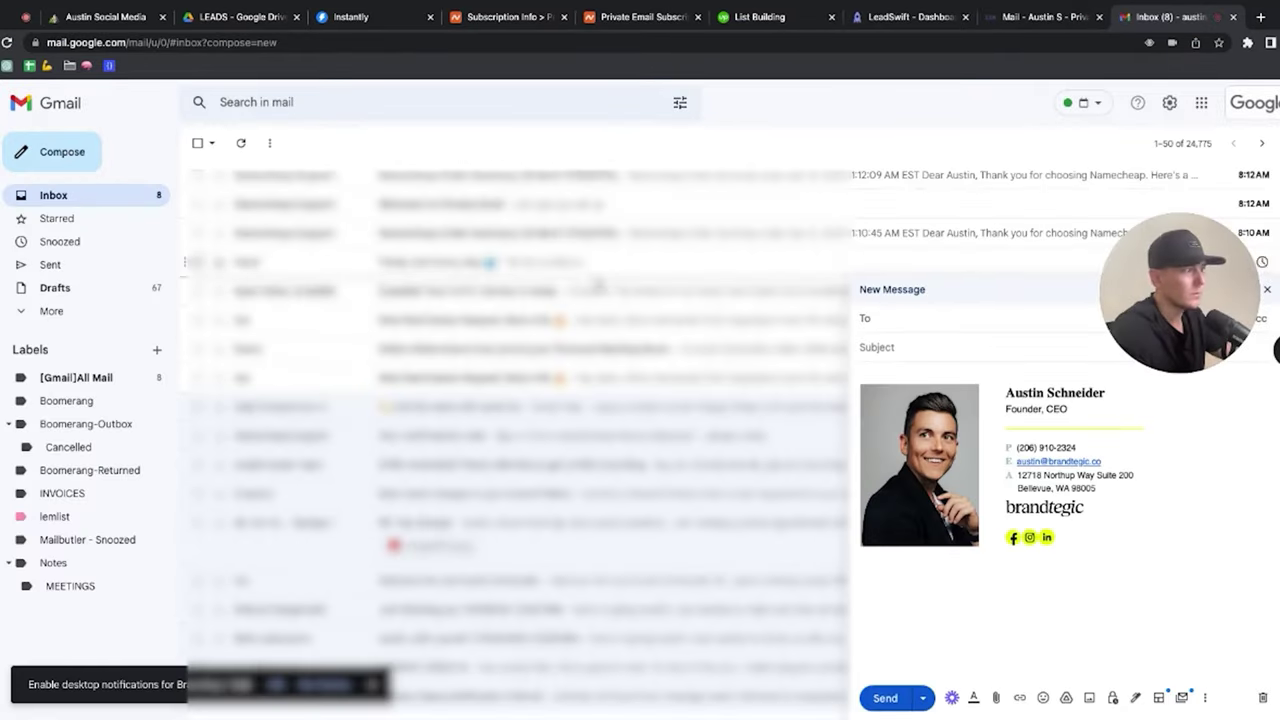
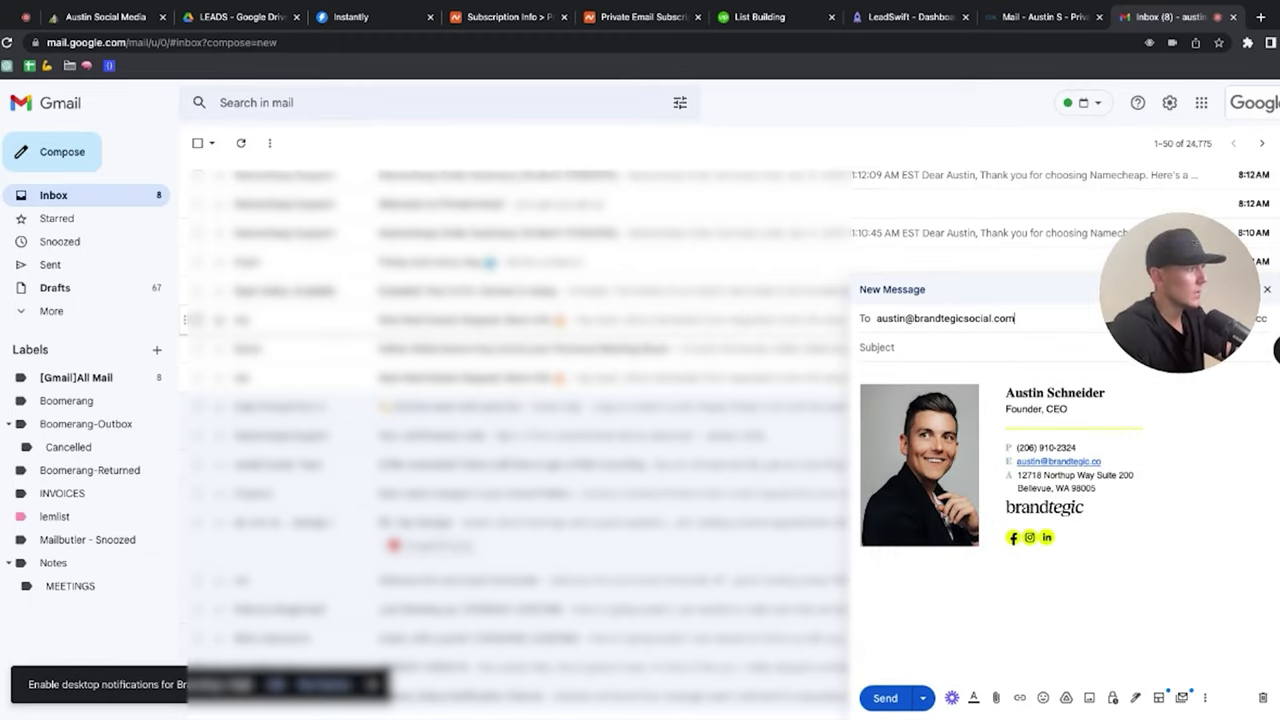
key("Tab")
type("Te")
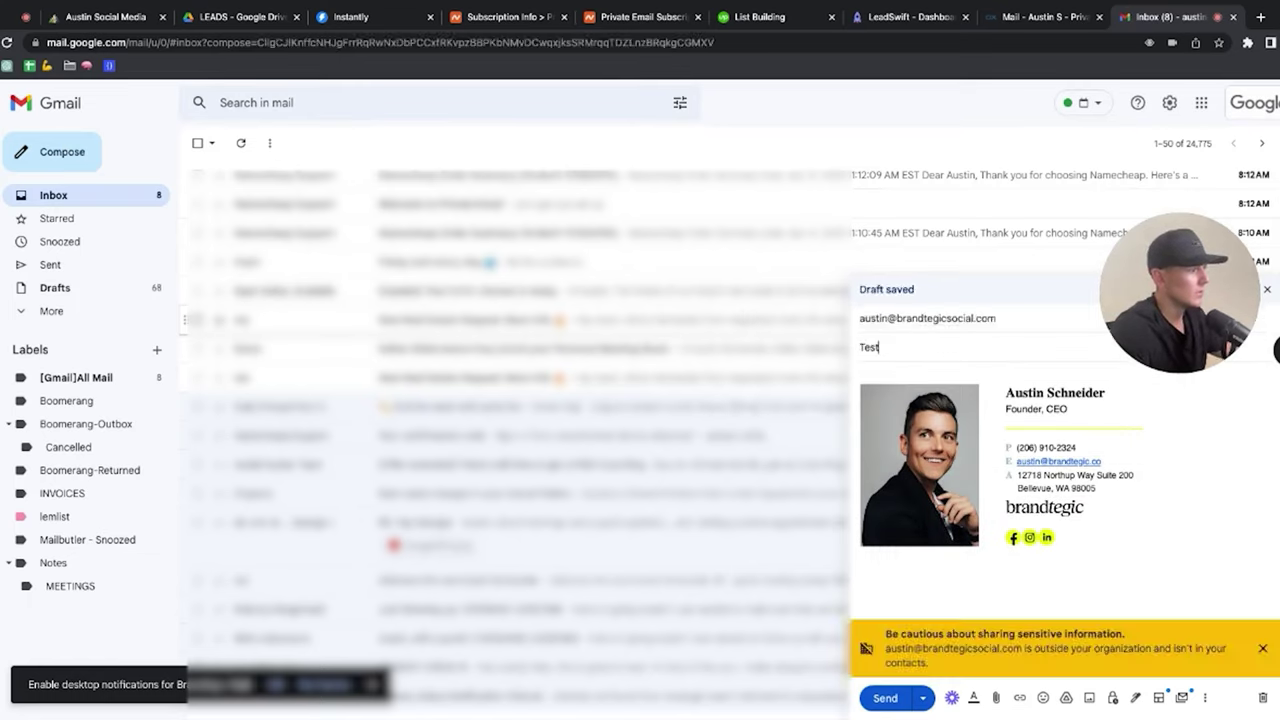
left_click(885, 698)
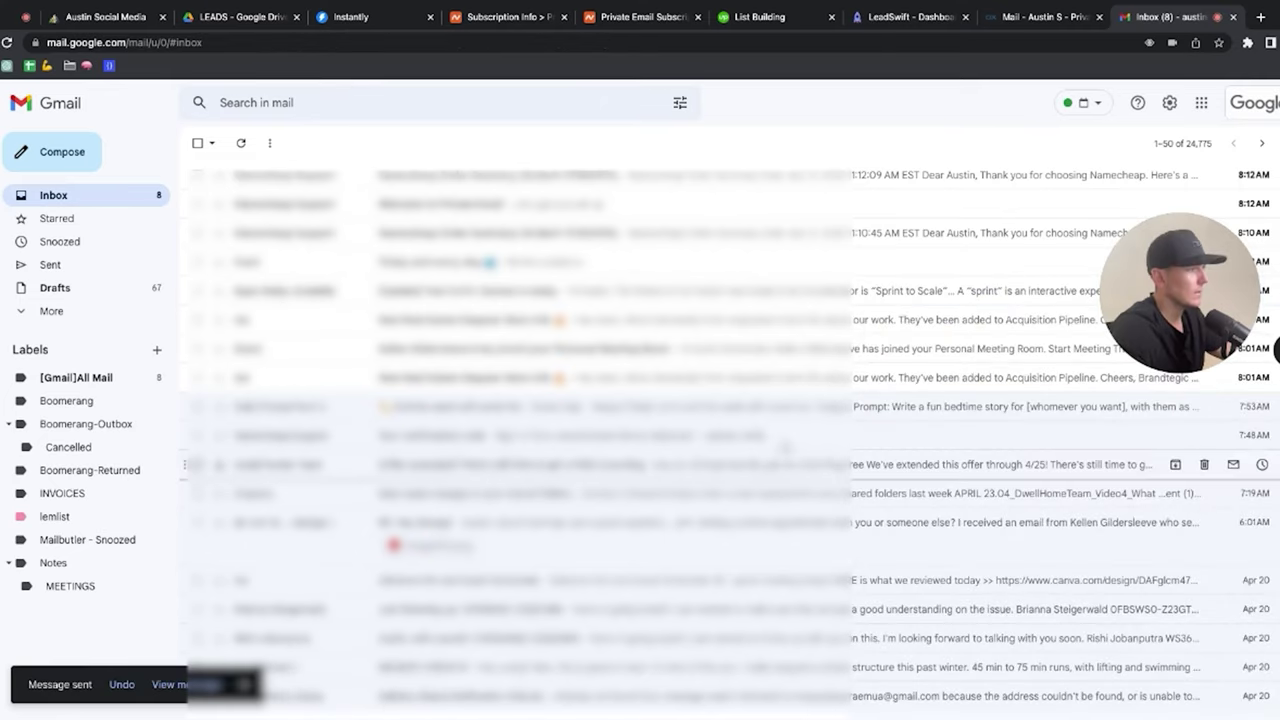
left_click(1000, 18)
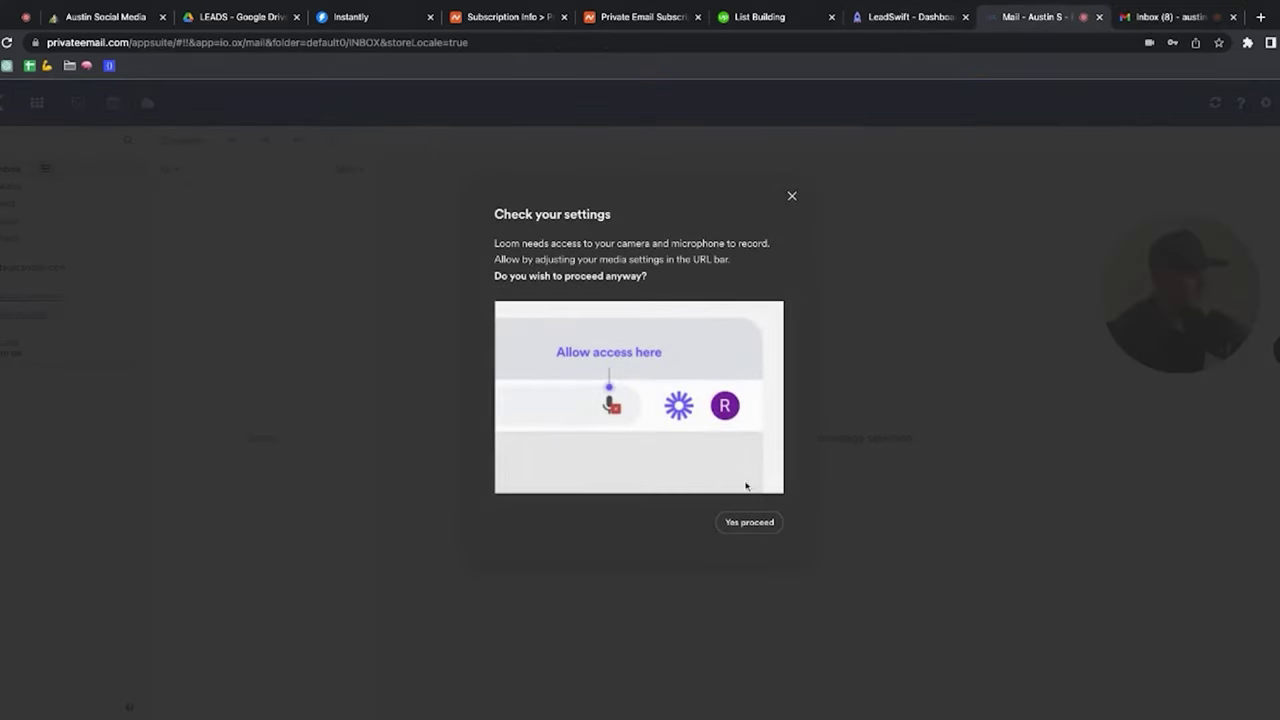
Step: Dismiss the camera prompt and open the Test message in the Private Email inbox
left_click(792, 196)
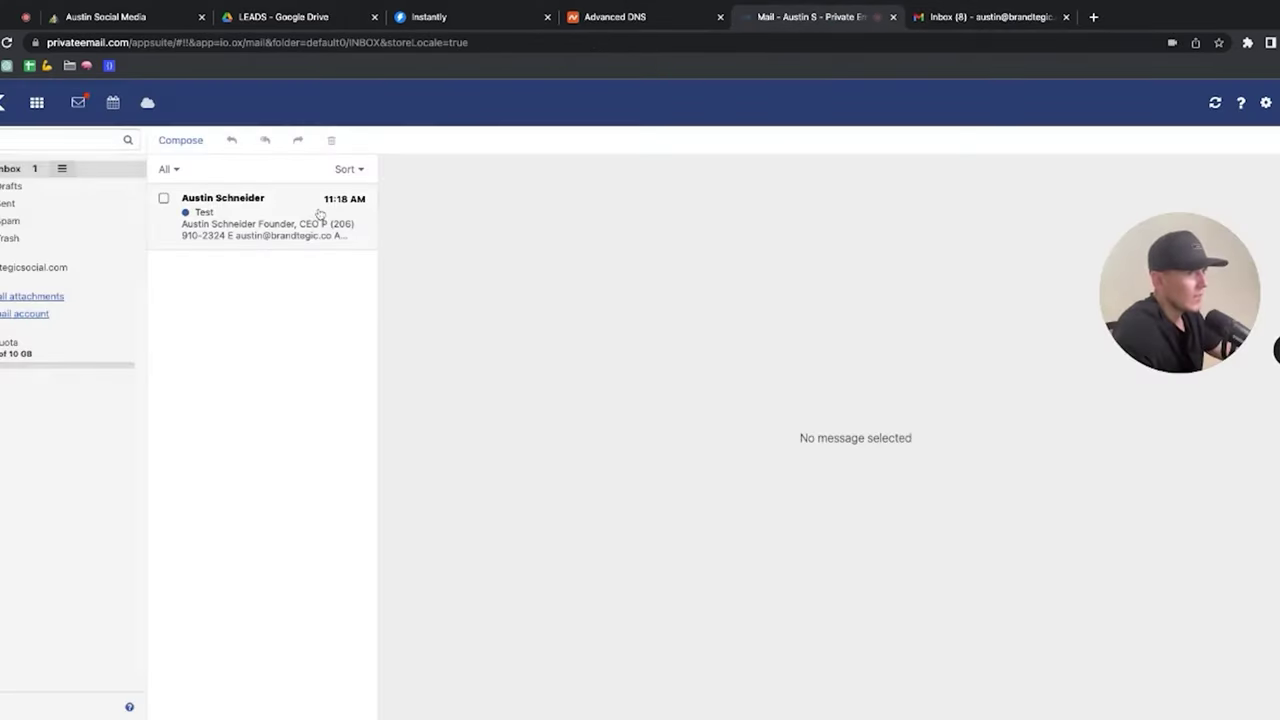
left_click(318, 218)
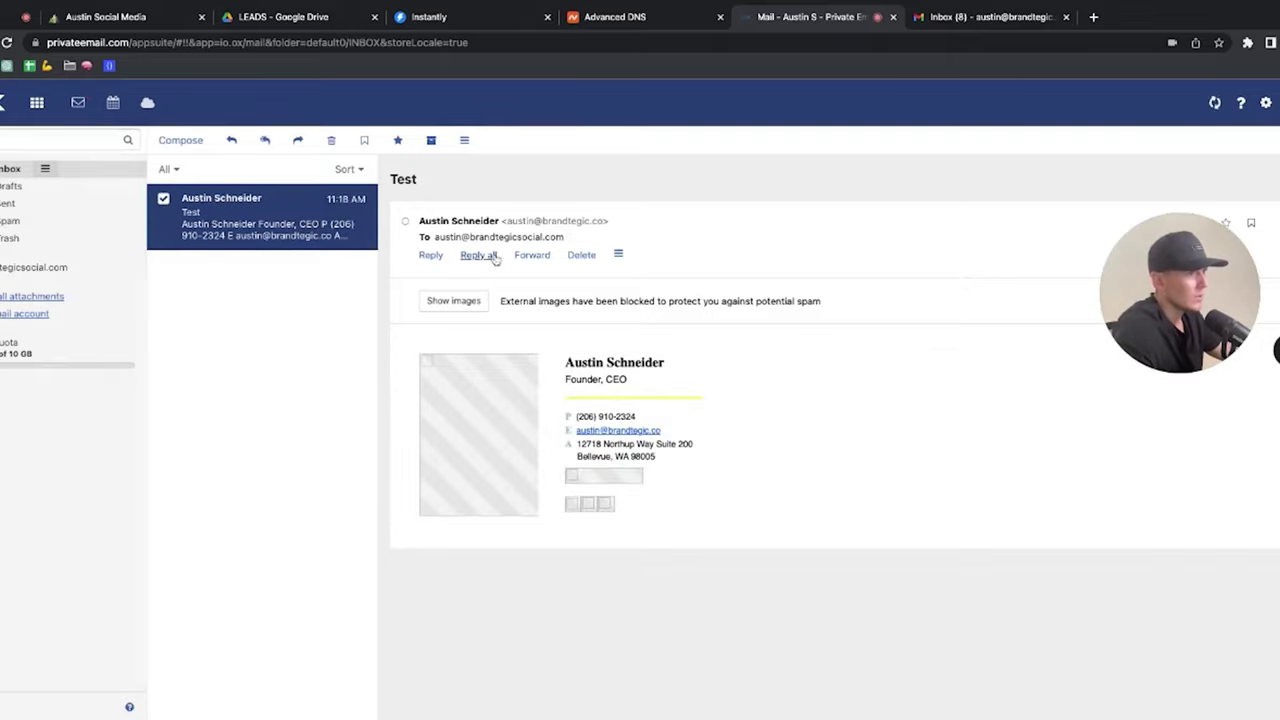
left_click_drag(314, 233, 89, 228)
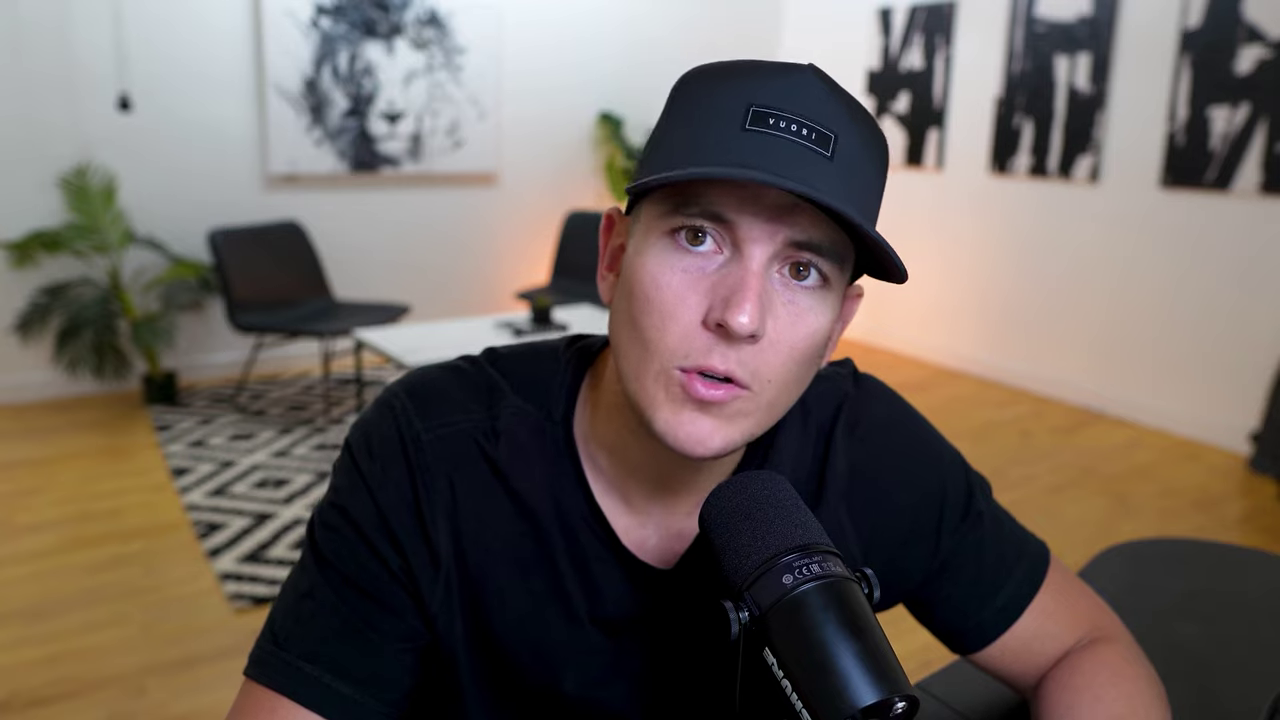